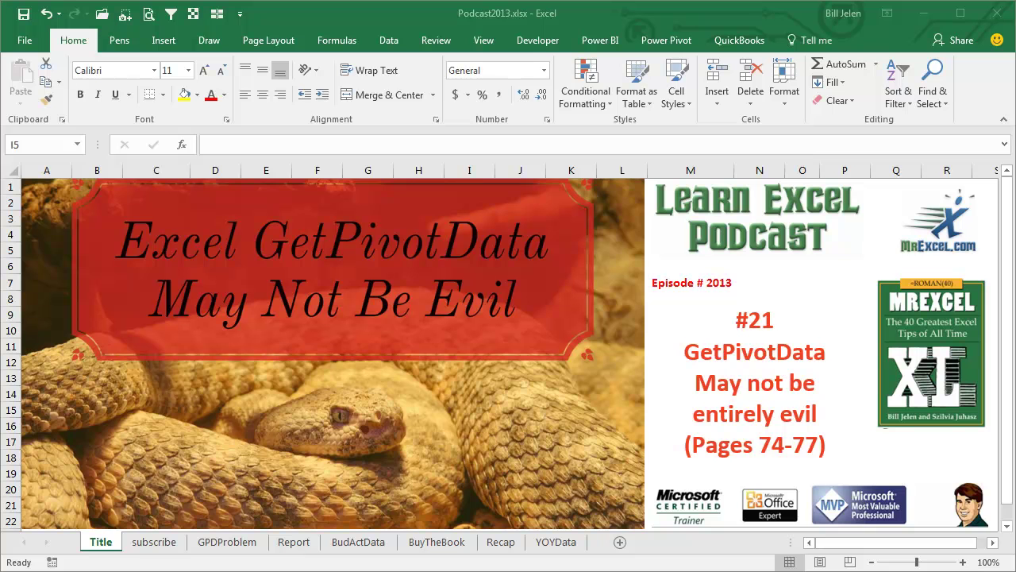
Add the heading "% Variance" in cell D4 beside the pivot table on the GPDProblem sheet.
{"action": "left_click", "coordinate": [159, 545]}
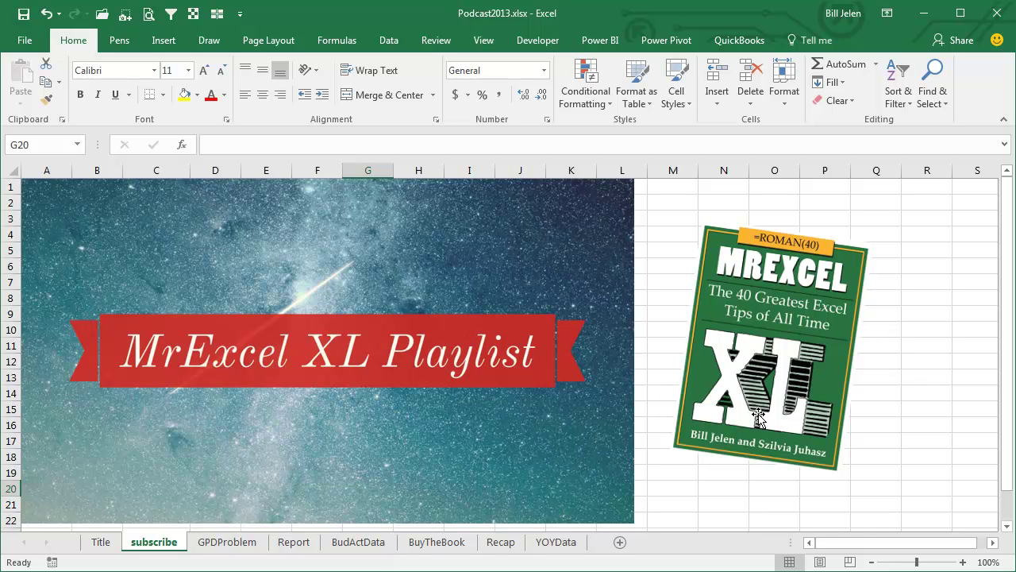
{"action": "left_click", "coordinate": [252, 548]}
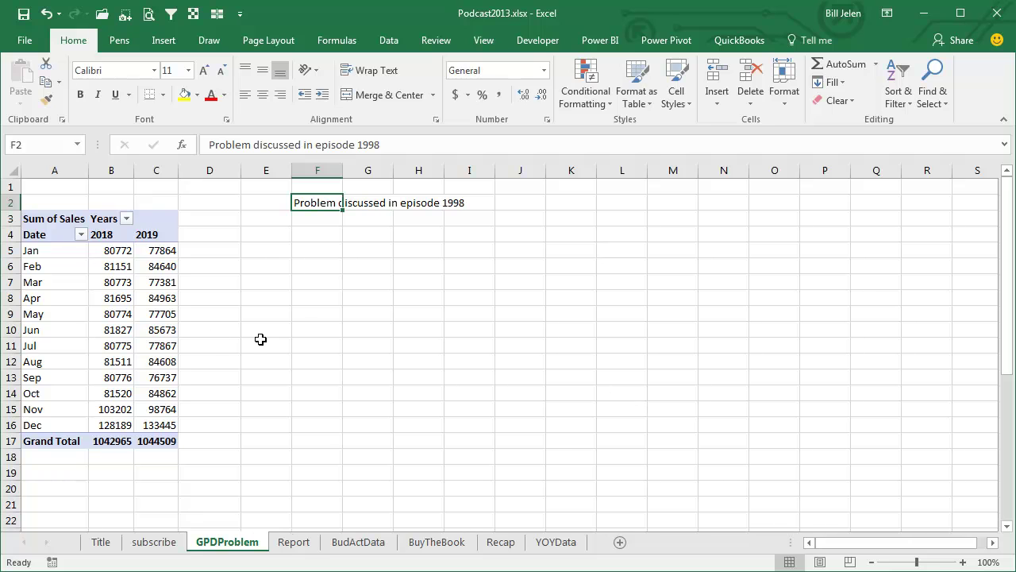
{"action": "left_click", "coordinate": [213, 234]}
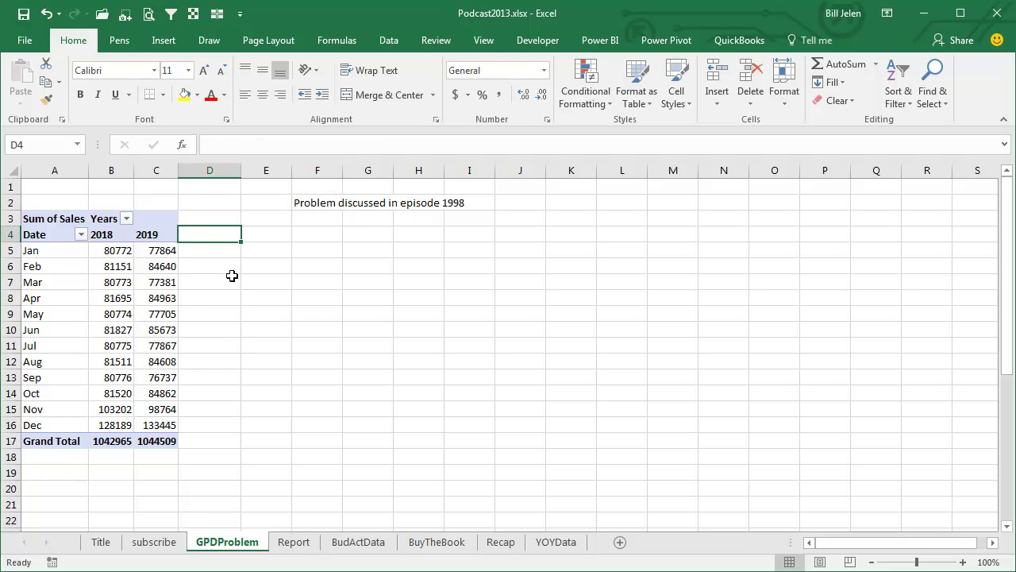
{"action": "type", "text": "%"}
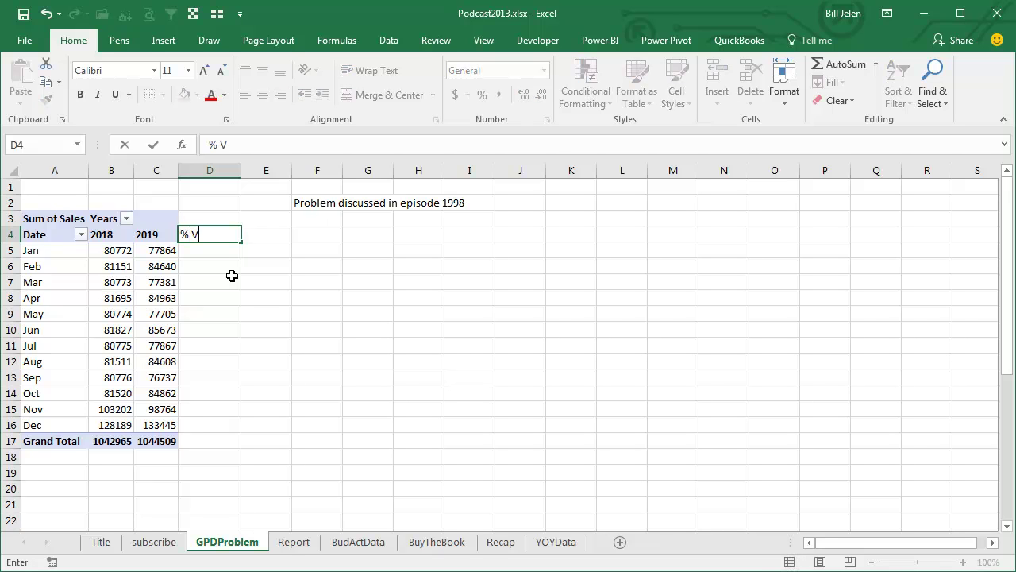
{"action": "type", "text": " Variance"}
{"action": "key", "text": "Return"}
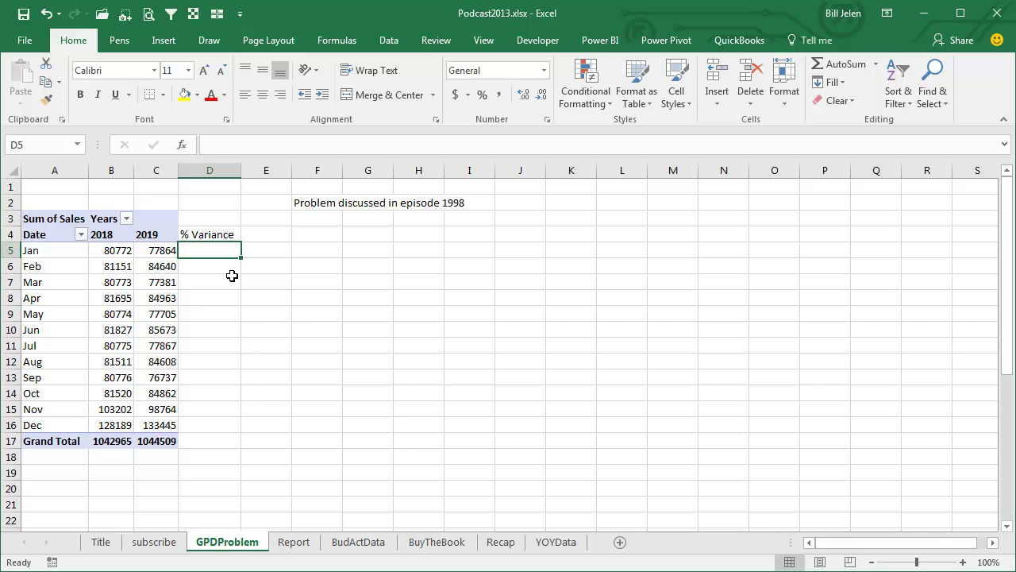
Enter a variance formula in D5 that divides the referenced Jan 2019 pivot cell by the Jan 2018 cell and subtracts 1.
{"action": "type", "text": "="}
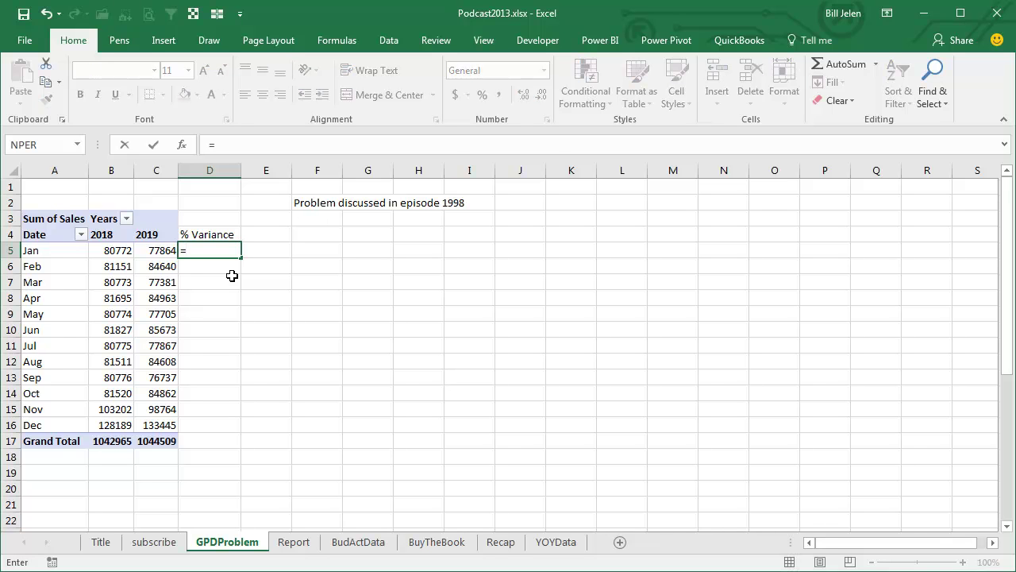
{"action": "left_click", "coordinate": [165, 251]}
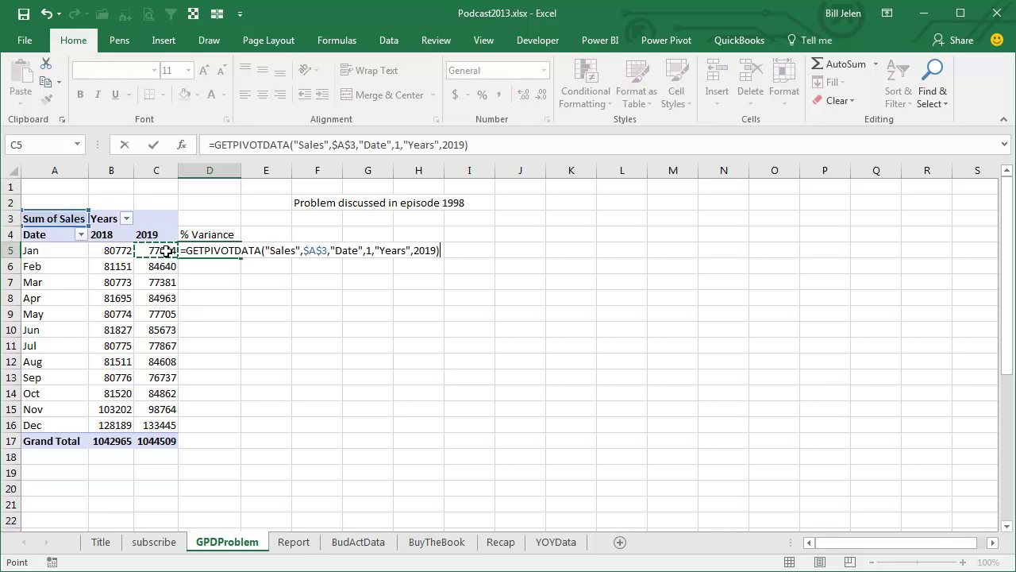
{"action": "type", "text": "/"}
{"action": "left_click", "coordinate": [127, 251]}
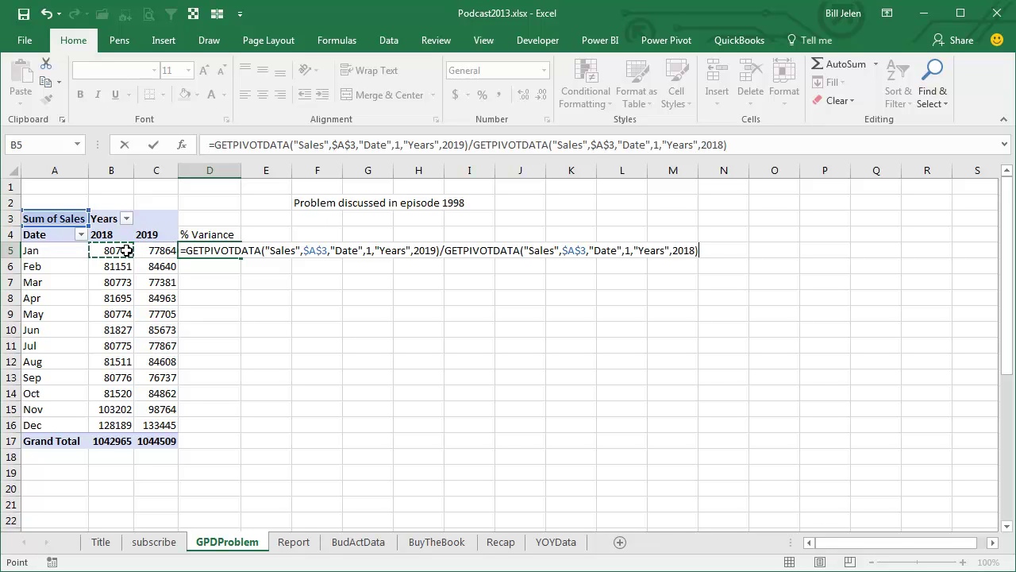
{"action": "type", "text": "-1"}
{"action": "key", "text": "Return"}
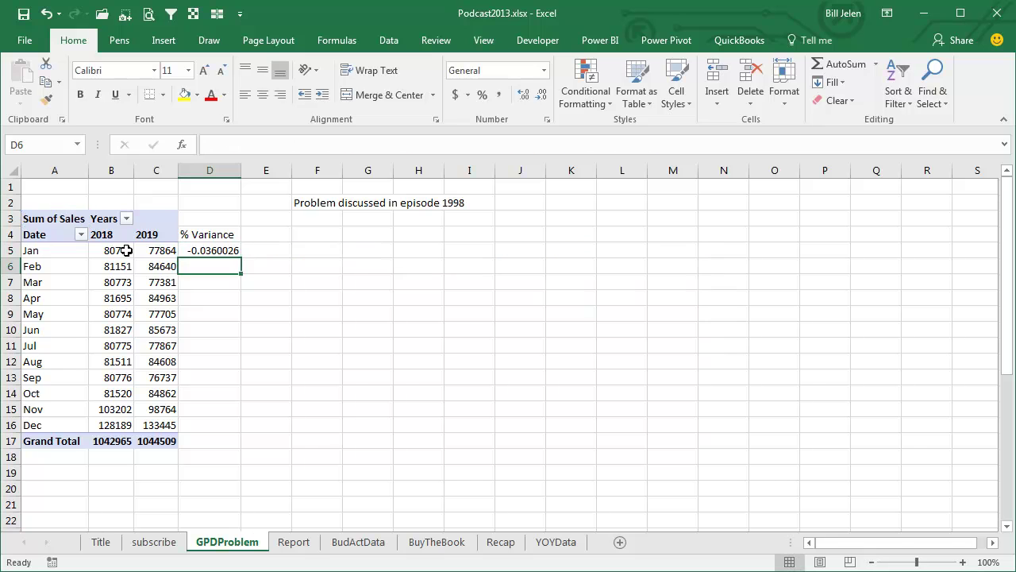
Format D5 as a percentage with one decimal and copy it down the column through D17.
{"action": "key", "text": "Up"}
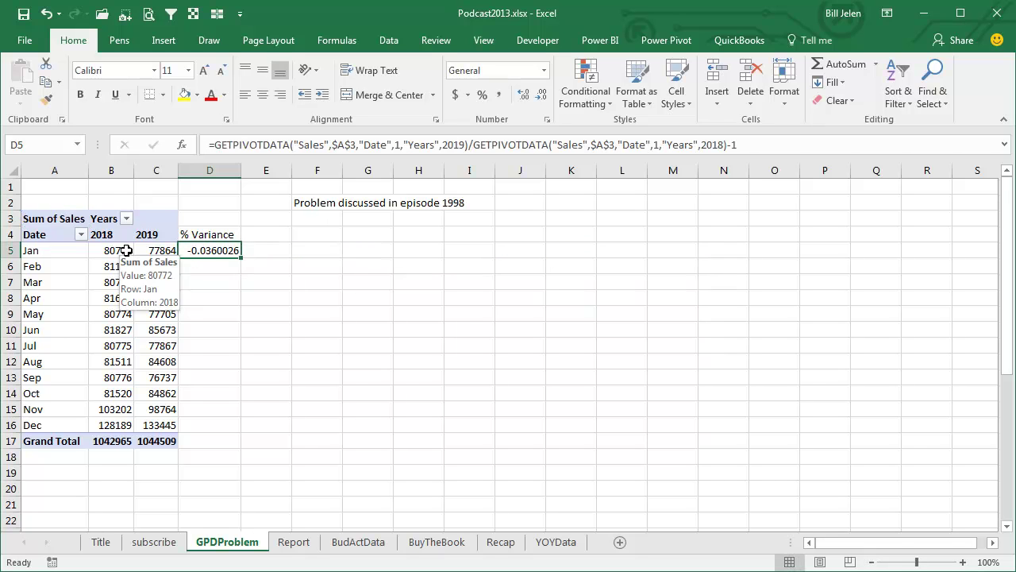
{"action": "left_click", "coordinate": [482, 94]}
{"action": "left_click", "coordinate": [517, 96]}
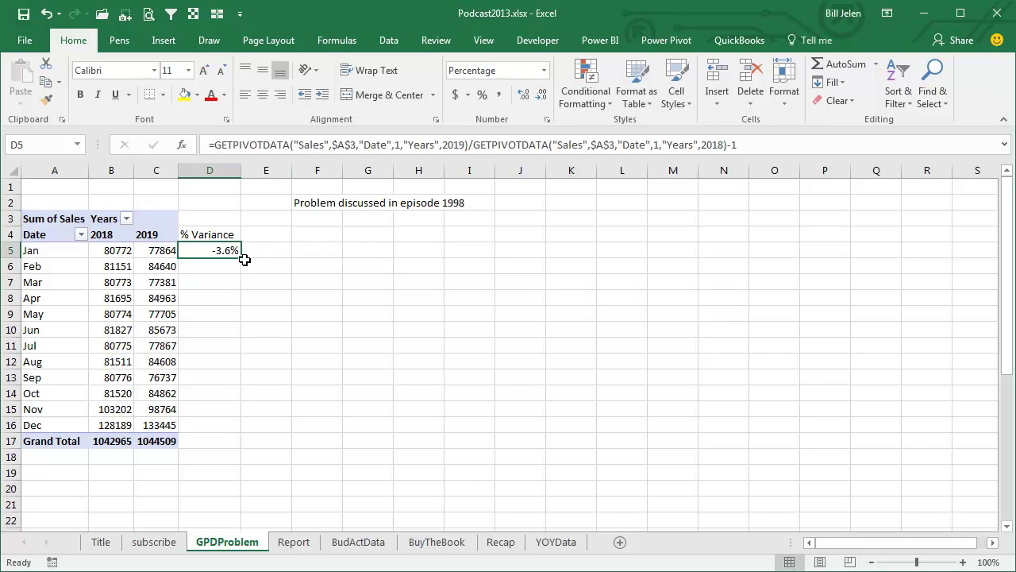
{"action": "double_click", "coordinate": [243, 259]}
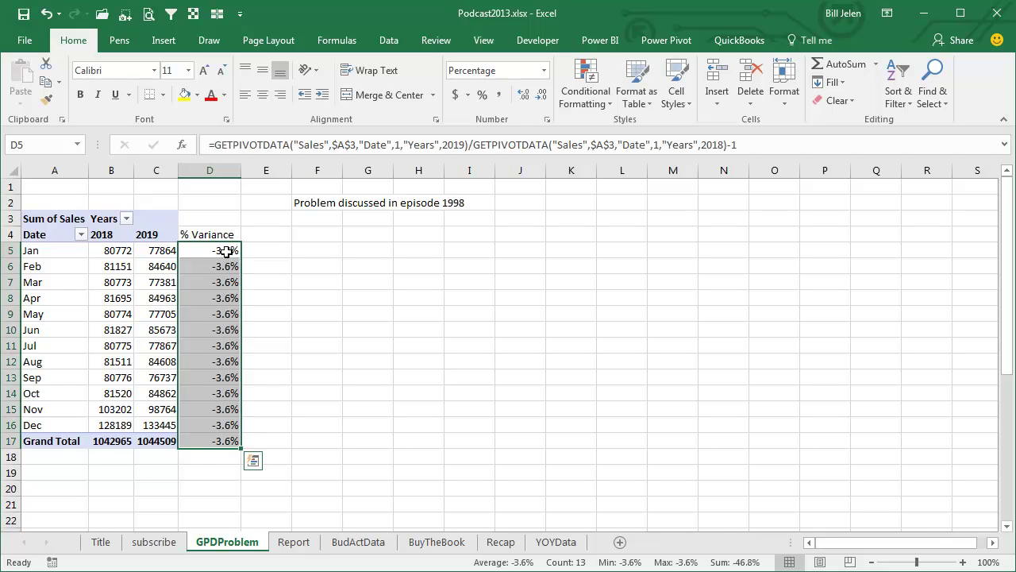
Show three decimals in the % Variance cells D5:D17 and inspect the formula in D5.
{"action": "left_click", "coordinate": [524, 96]}
{"action": "left_click", "coordinate": [524, 96]}
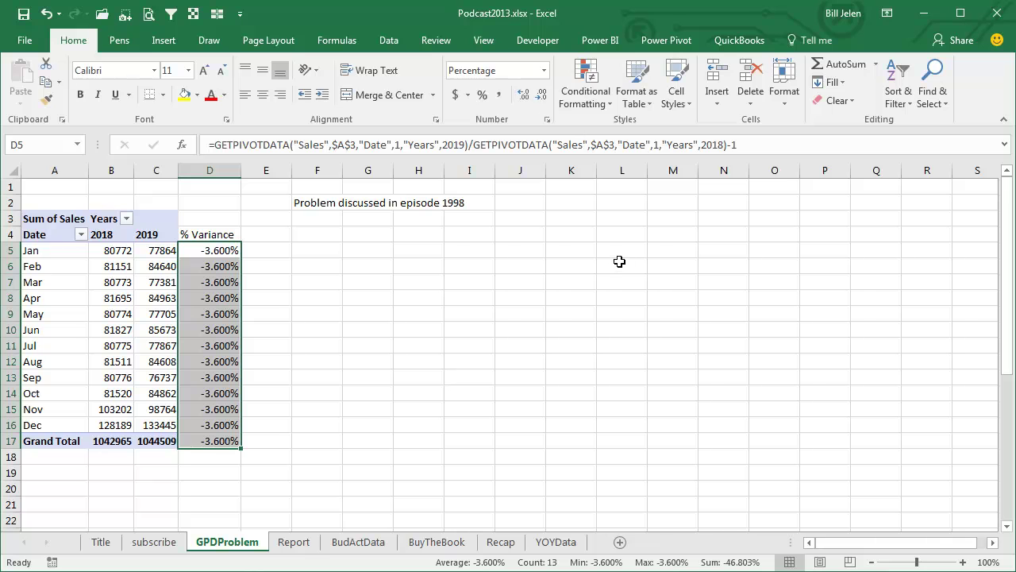
{"action": "key", "text": "F2"}
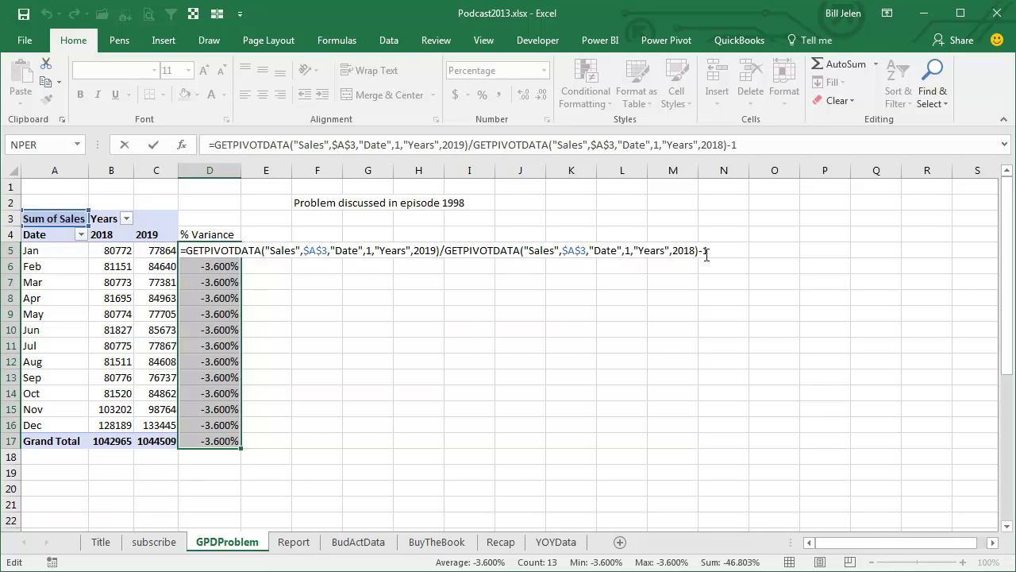
{"action": "key", "text": "Escape"}
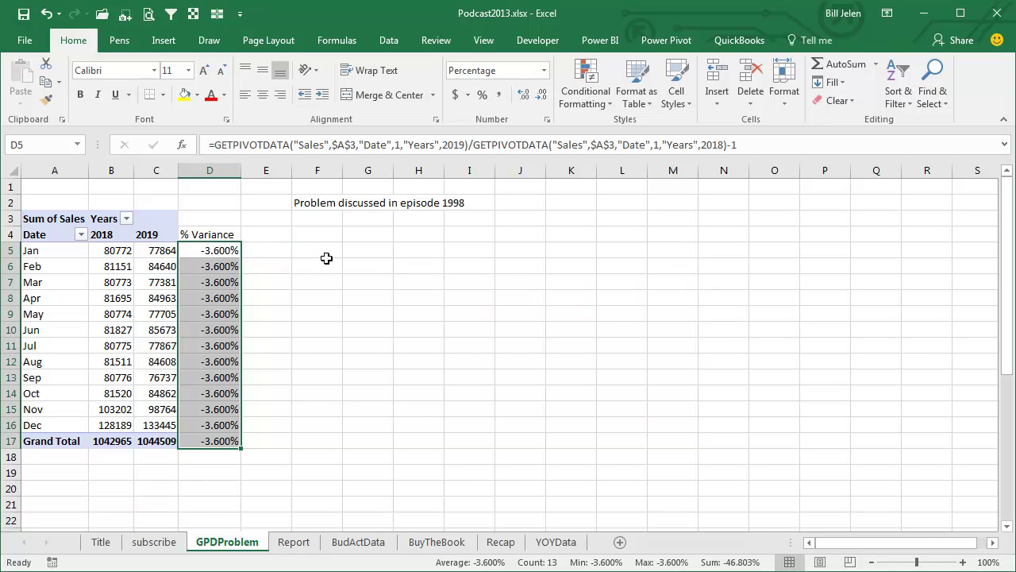
Replace the formulas in all of D5:D17 with the plain cell-reference formula =C5/B5-1.
{"action": "type", "text": "="}
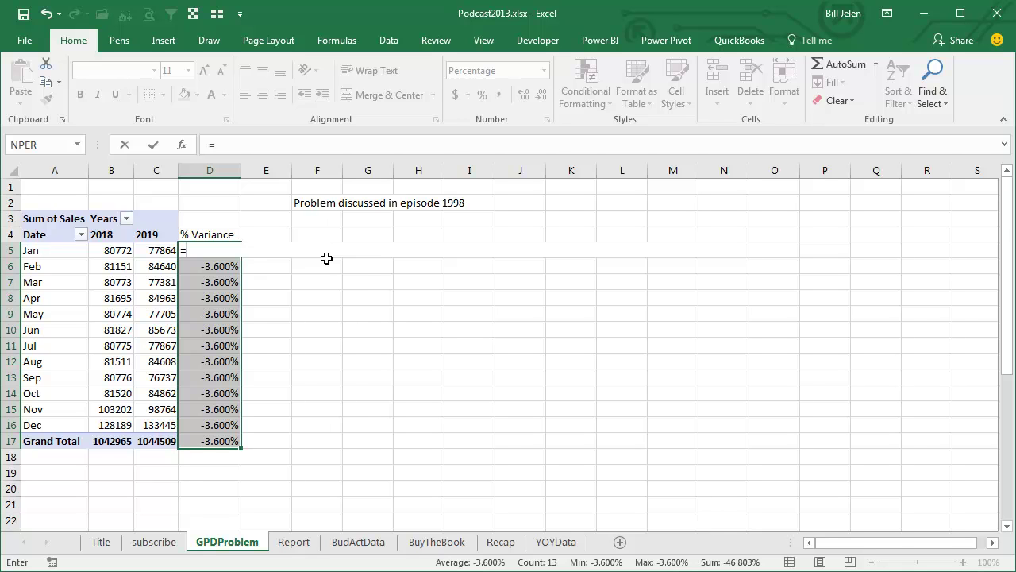
{"action": "type", "text": "C5/B5-1"}
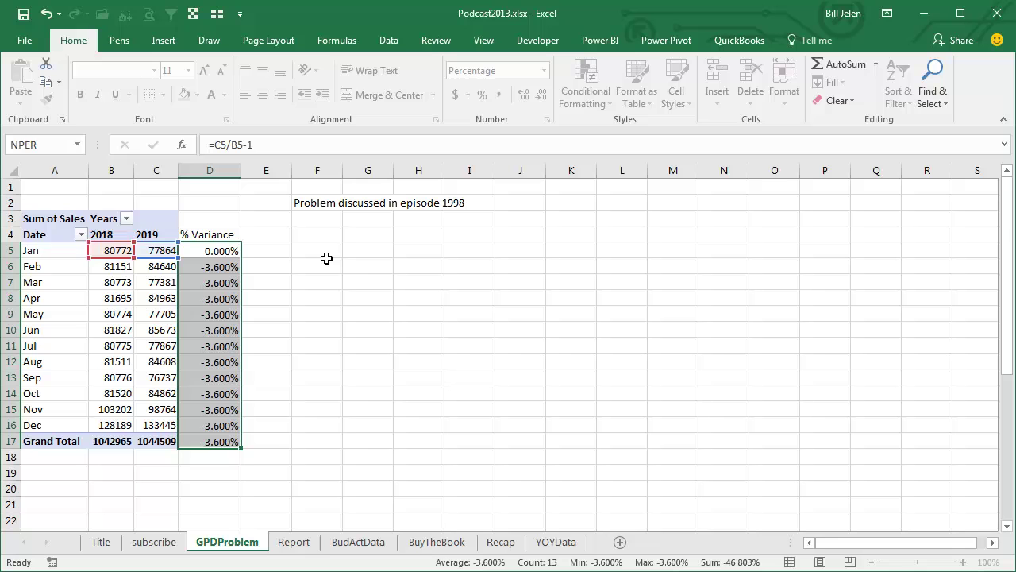
{"action": "key", "text": "ctrl+Return"}
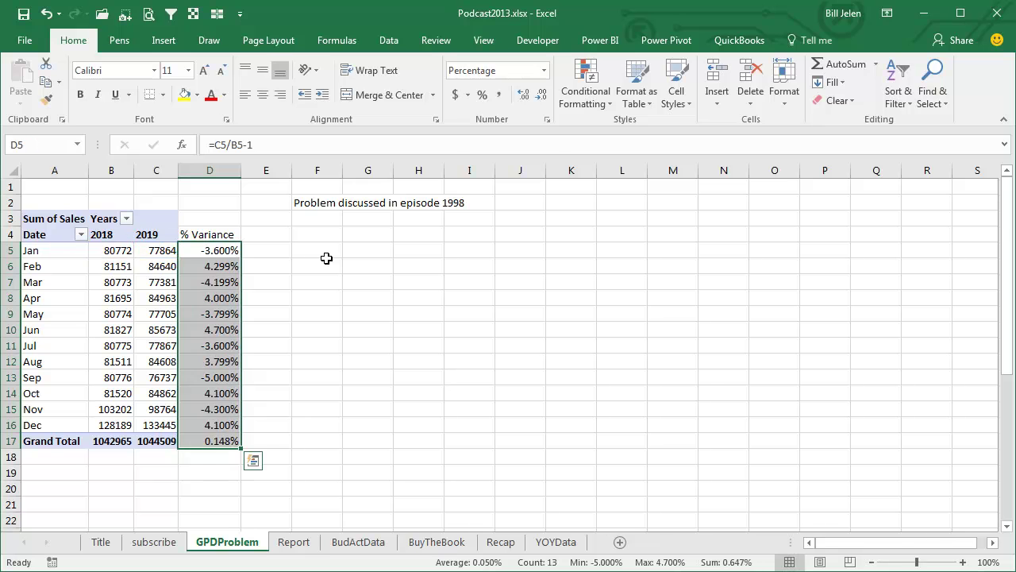
Look up the Generate GetPivotData setting among the options of the pivot table on the GPDProblem sheet.
{"action": "left_click", "coordinate": [165, 253]}
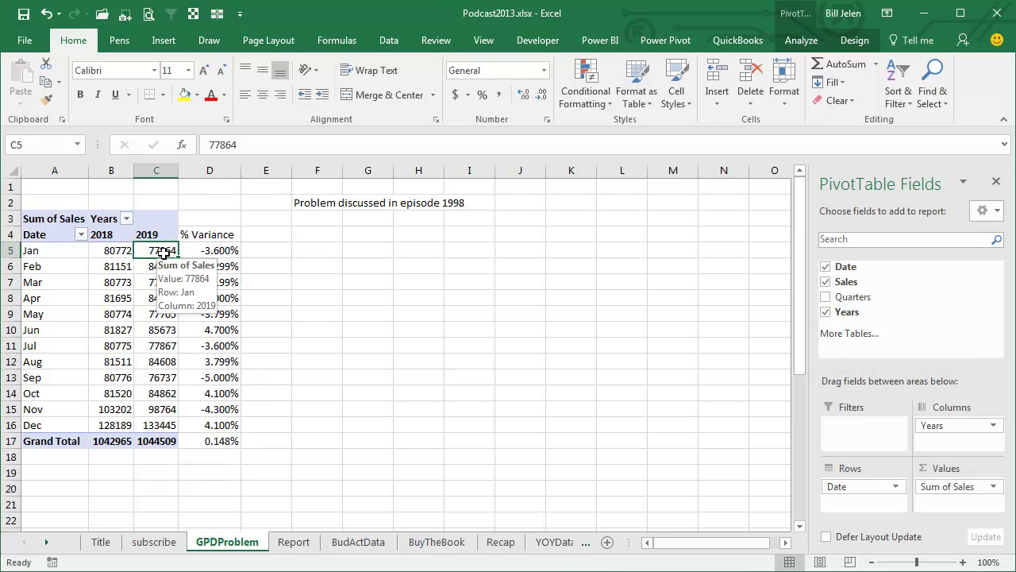
{"action": "left_click", "coordinate": [803, 44]}
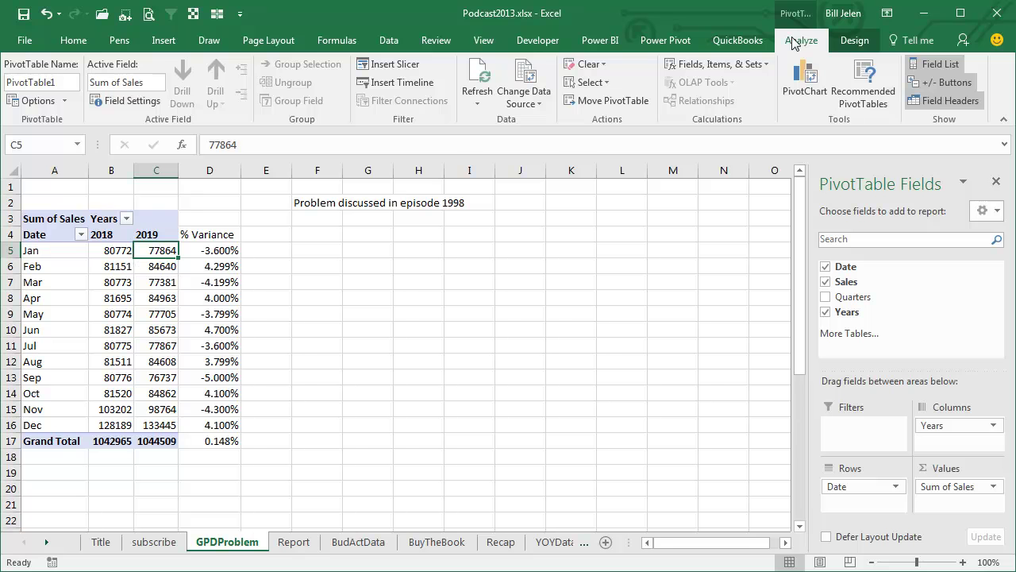
{"action": "left_click", "coordinate": [65, 101]}
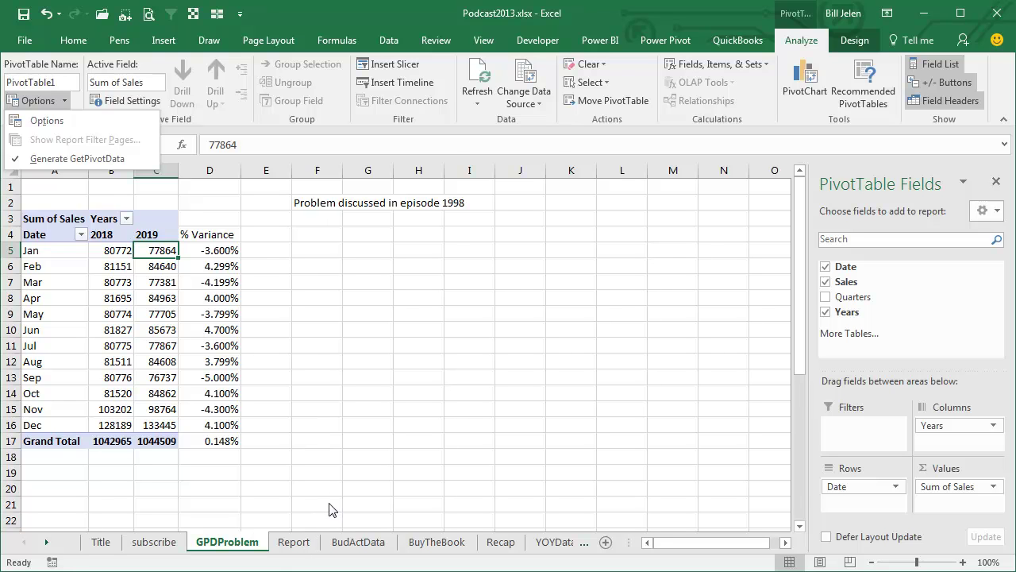
Examine the monthly Plan and Actual store records and the stated report goal on the BudActData sheet.
{"action": "left_click", "coordinate": [357, 546]}
{"action": "left_click", "coordinate": [362, 542]}
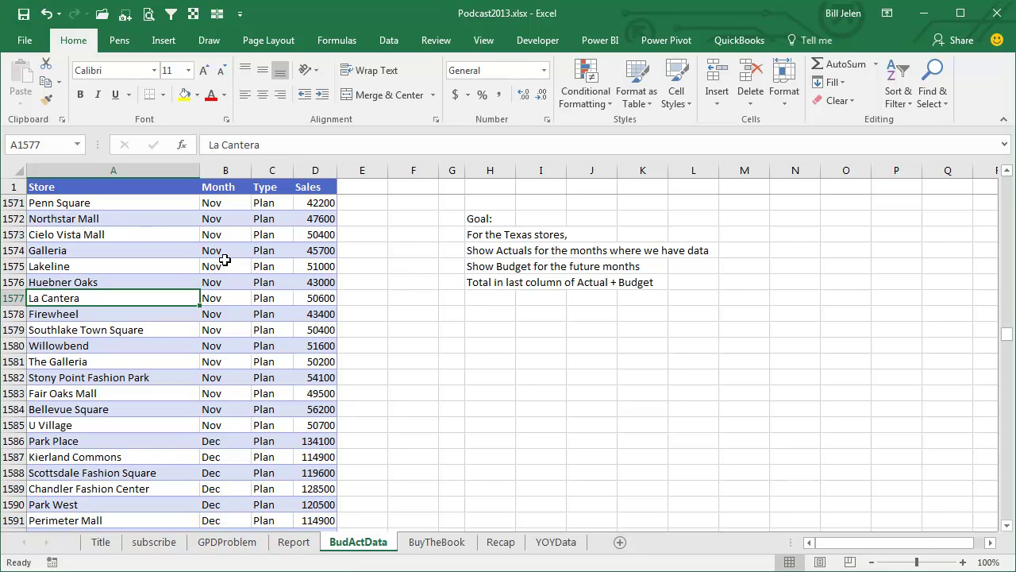
{"action": "scroll", "coordinate": [228, 242], "scroll_direction": "down", "scroll_amount": 6}
{"action": "scroll", "coordinate": [228, 241], "scroll_direction": "up", "scroll_amount": 6}
{"action": "scroll", "coordinate": [234, 272], "scroll_direction": "down", "scroll_amount": 8}
{"action": "scroll", "coordinate": [231, 308], "scroll_direction": "down", "scroll_amount": 20}
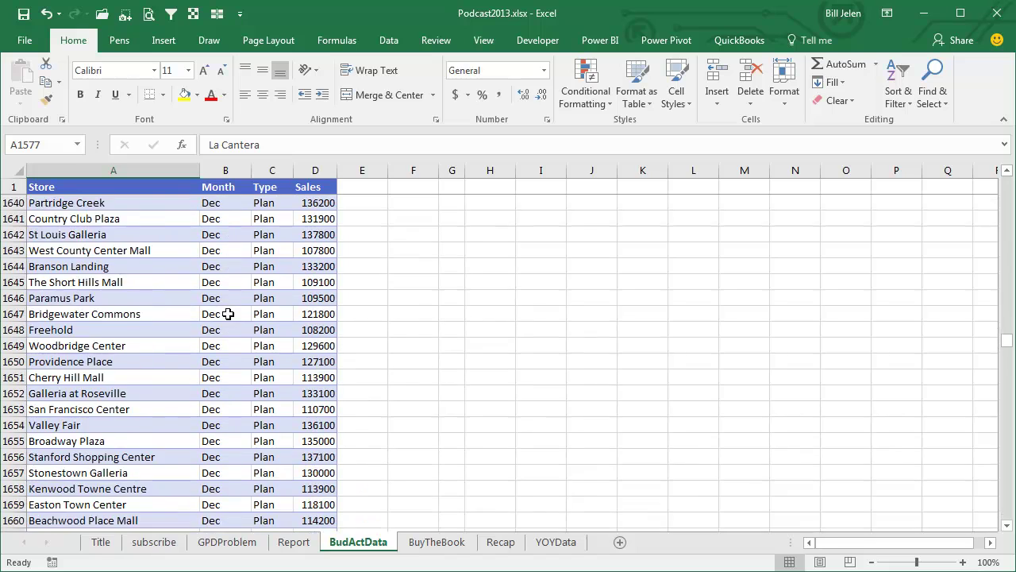
{"action": "scroll", "coordinate": [227, 317], "scroll_direction": "down", "scroll_amount": 16}
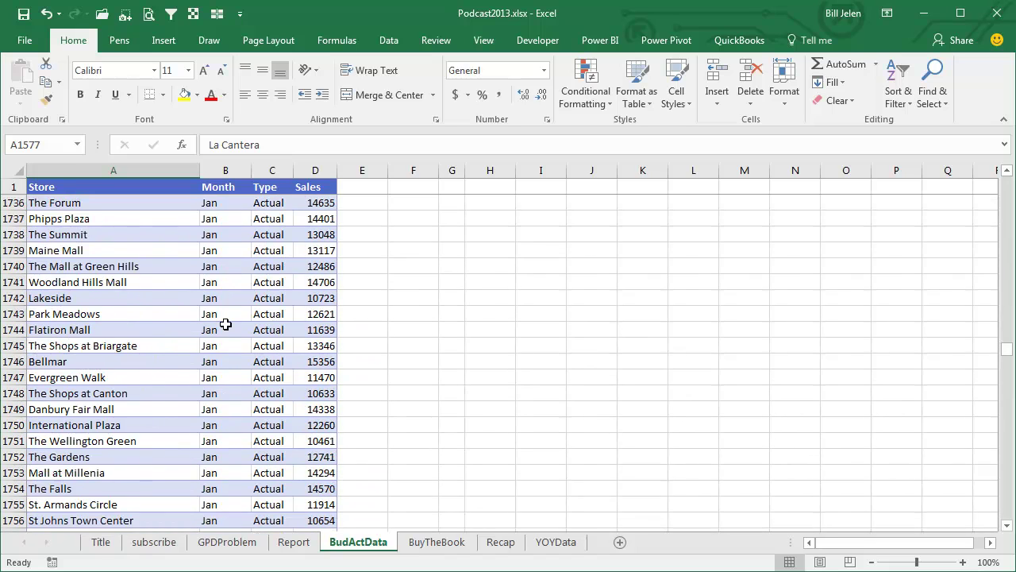
{"action": "scroll", "coordinate": [226, 321], "scroll_direction": "up", "scroll_amount": 2}
{"action": "scroll", "coordinate": [226, 324], "scroll_direction": "down", "scroll_amount": 20}
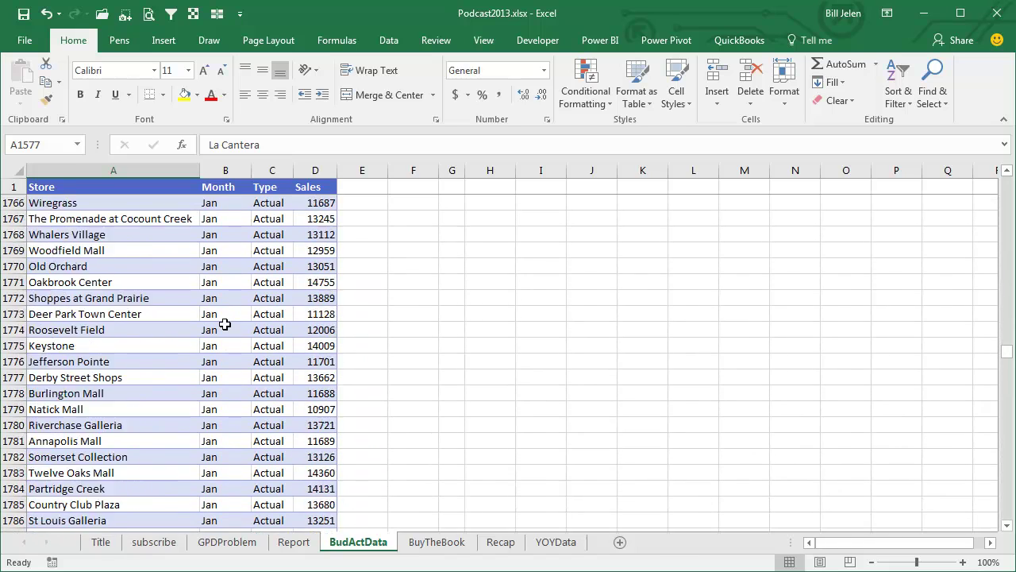
{"action": "scroll", "coordinate": [226, 325], "scroll_direction": "up", "scroll_amount": 20}
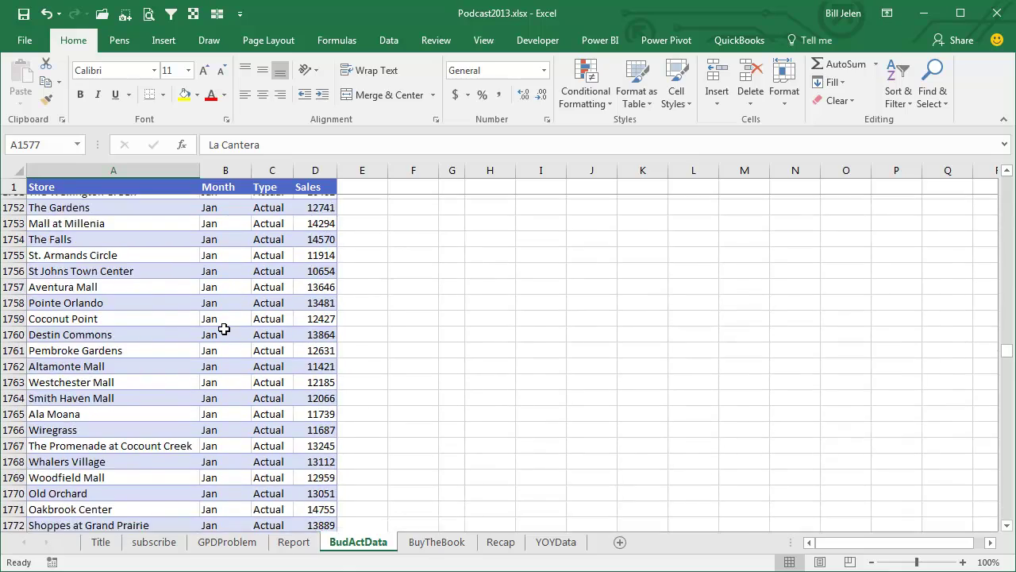
{"action": "scroll", "coordinate": [225, 332], "scroll_direction": "up", "scroll_amount": 20}
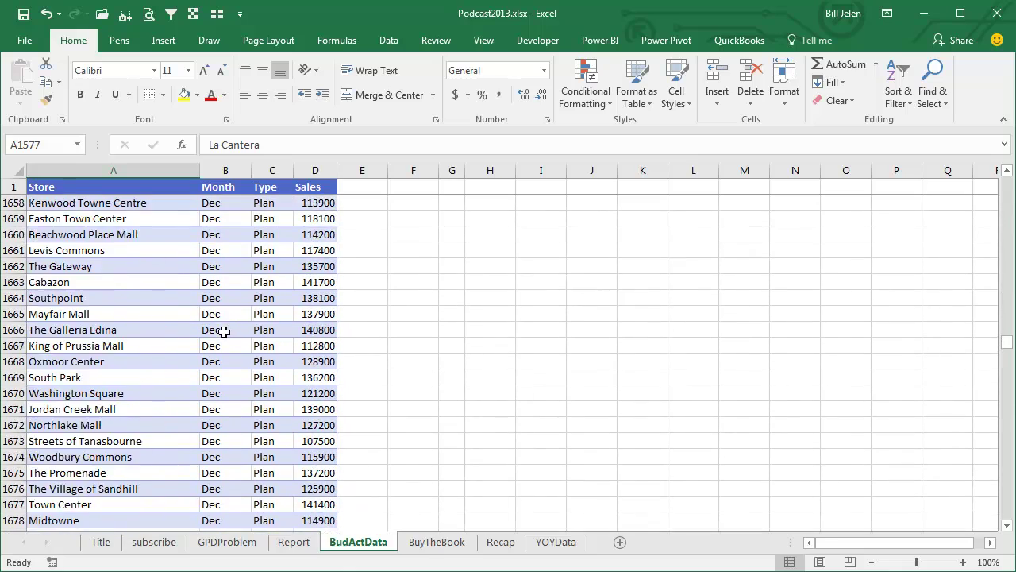
{"action": "scroll", "coordinate": [224, 333], "scroll_direction": "up", "scroll_amount": 15}
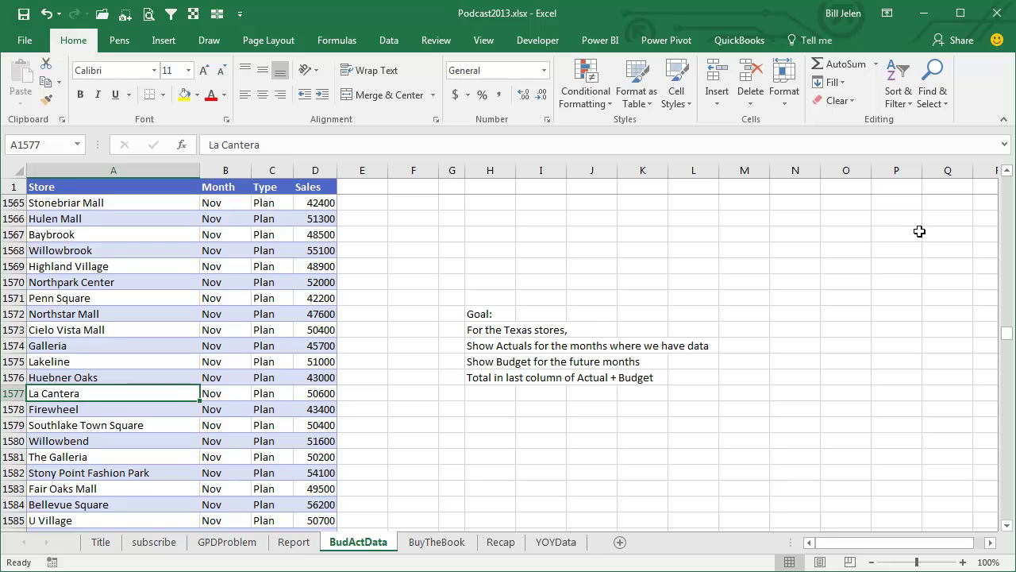
Create a pivot table on a new worksheet from the data range BudActData!$A$1:$D$3457.
{"action": "left_click", "coordinate": [220, 219]}
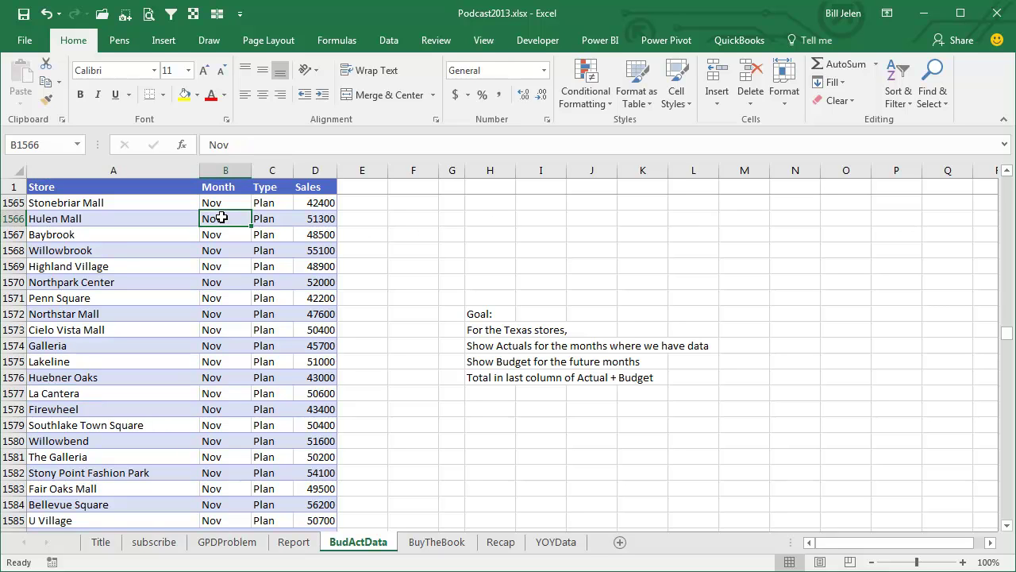
{"action": "left_click", "coordinate": [163, 41]}
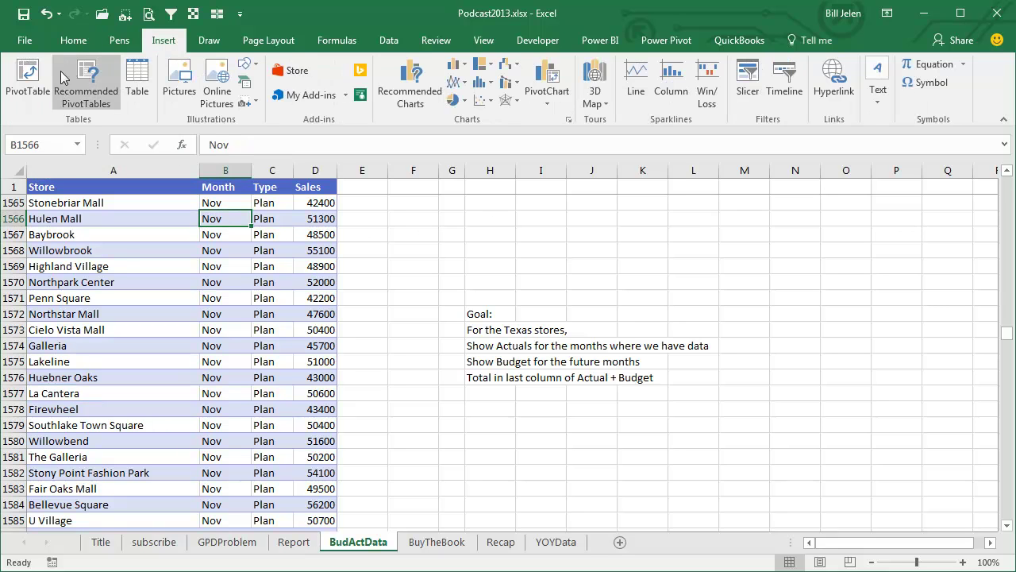
{"action": "left_click", "coordinate": [28, 80]}
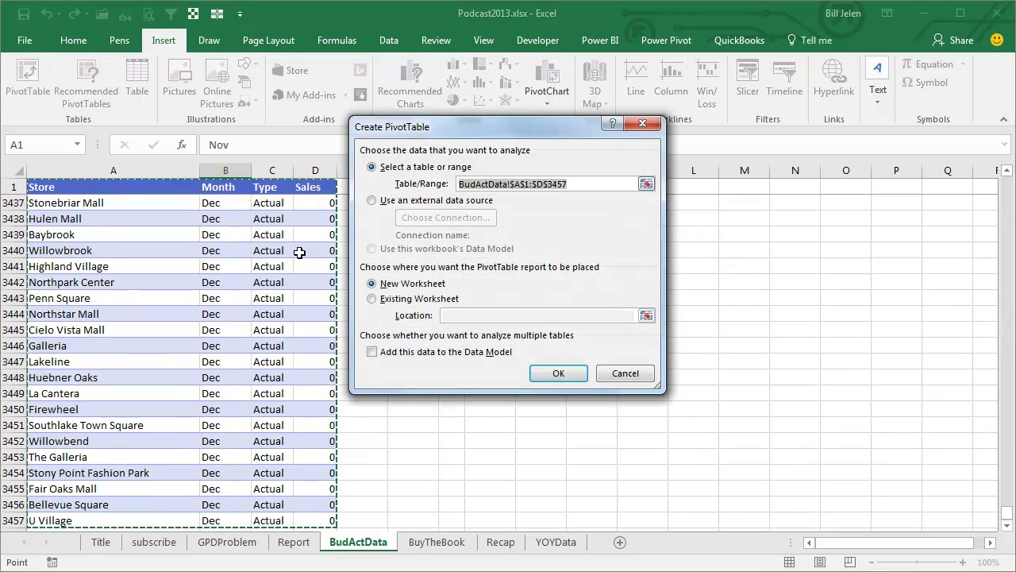
{"action": "left_click", "coordinate": [558, 372]}
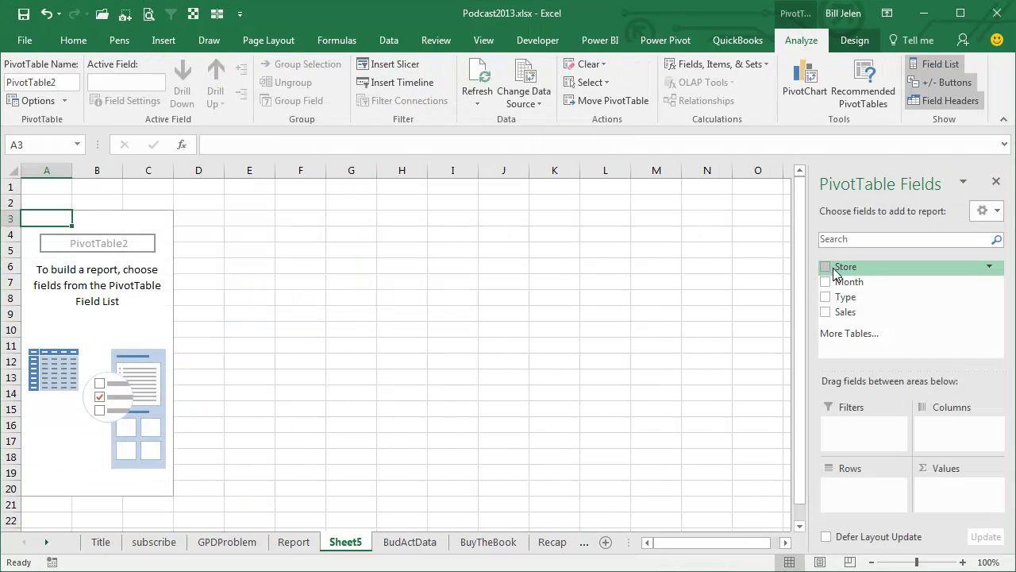
Place Store in the pivot table's rows, Month and Type in columns and Sales in values, and select the Jan heading.
{"action": "left_click_drag", "start_coordinate": [842, 267], "coordinate": [845, 500]}
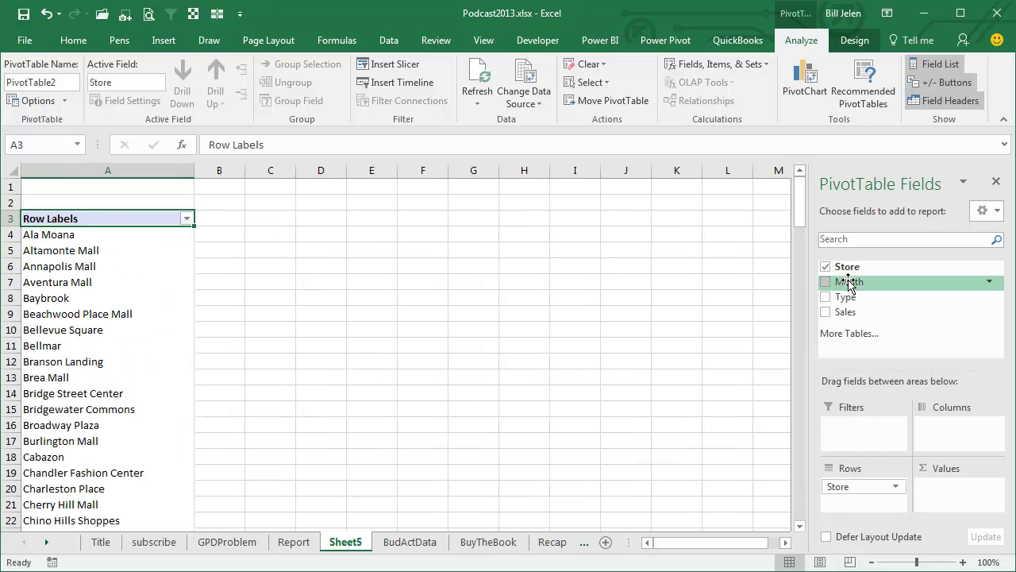
{"action": "left_click_drag", "start_coordinate": [850, 283], "coordinate": [960, 447]}
{"action": "left_click_drag", "start_coordinate": [843, 312], "coordinate": [945, 488]}
{"action": "mouse_move", "coordinate": [391, 409]}
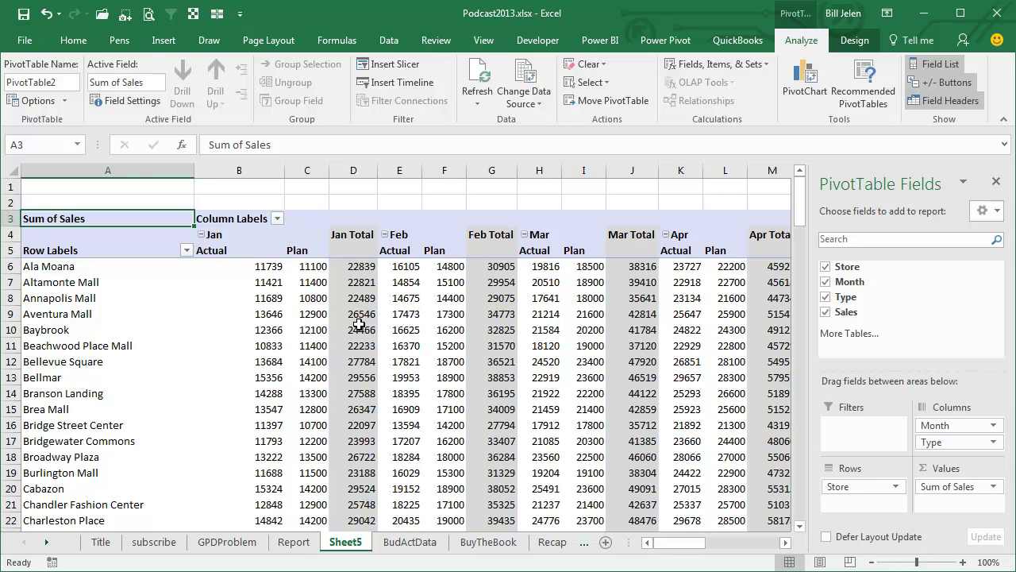
{"action": "mouse_move", "coordinate": [359, 325]}
{"action": "left_click", "coordinate": [223, 234]}
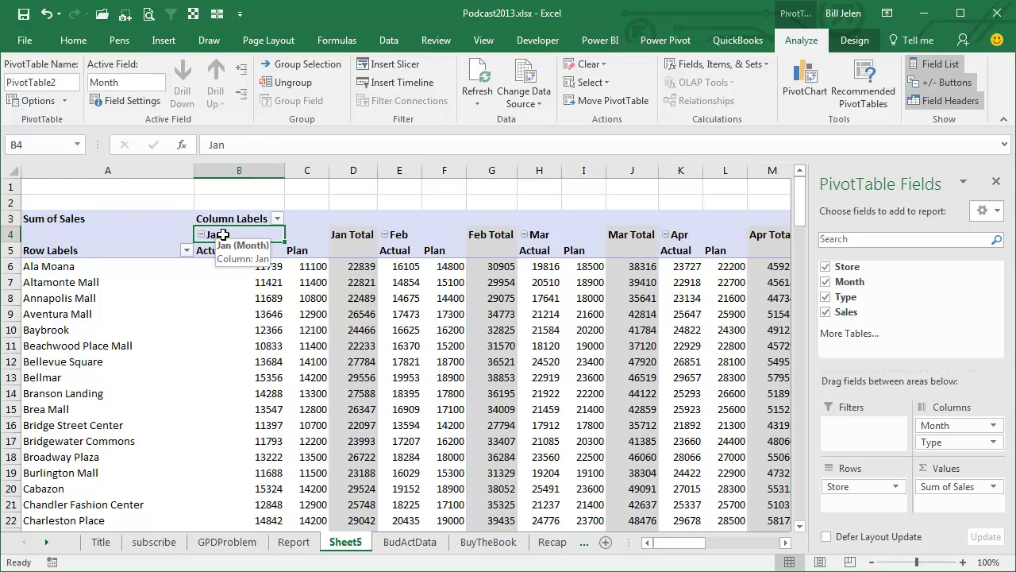
Turn off the subtotals of the Month field in the pivot table on Sheet5.
{"action": "left_click", "coordinate": [133, 101]}
{"action": "left_click", "coordinate": [359, 220]}
{"action": "left_click", "coordinate": [568, 400]}
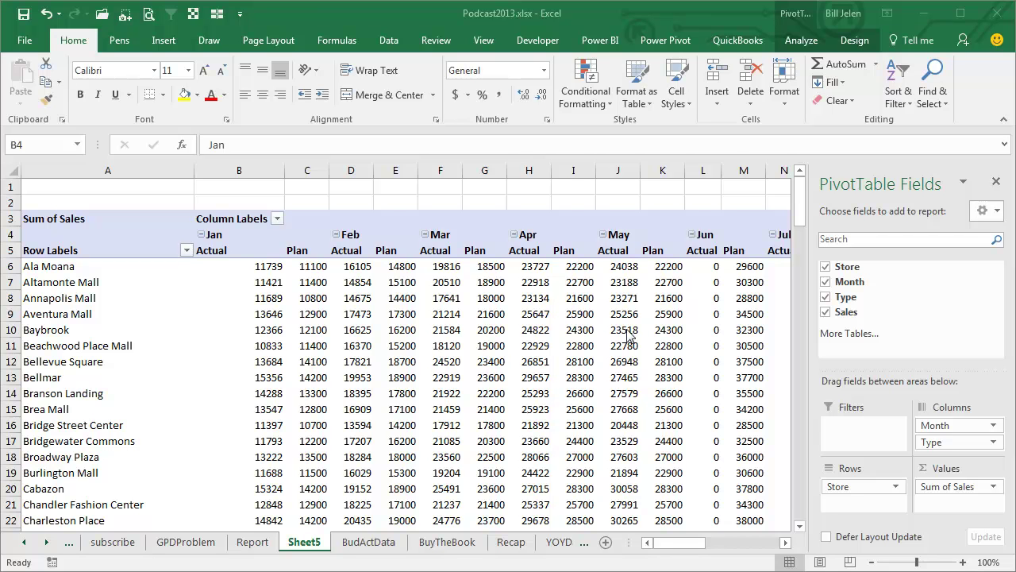
Examine the Report sheet's layout and the formula in E4 that picks Actual or Plan for each month.
{"action": "left_click", "coordinate": [253, 543]}
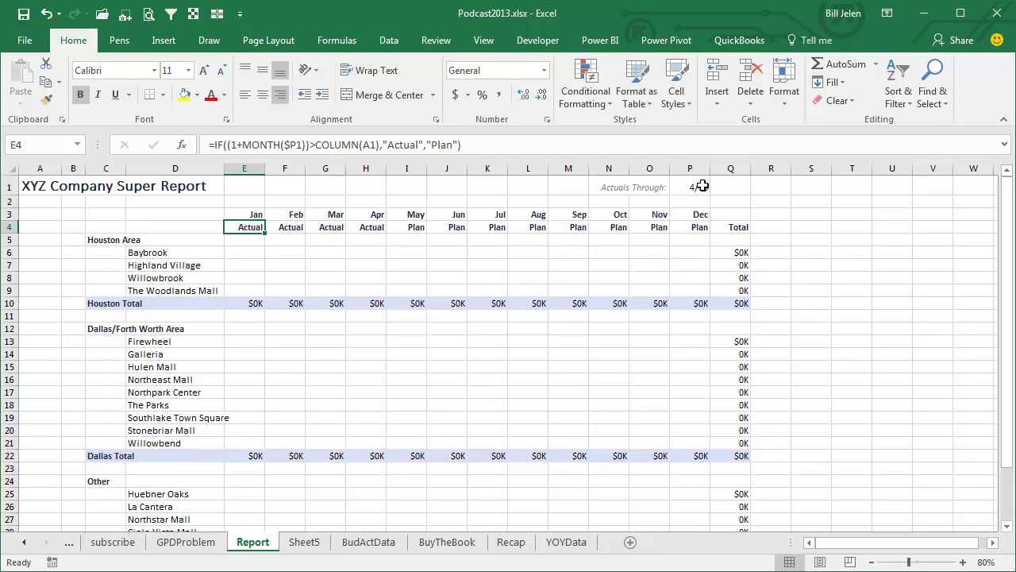
{"action": "key", "text": "F2"}
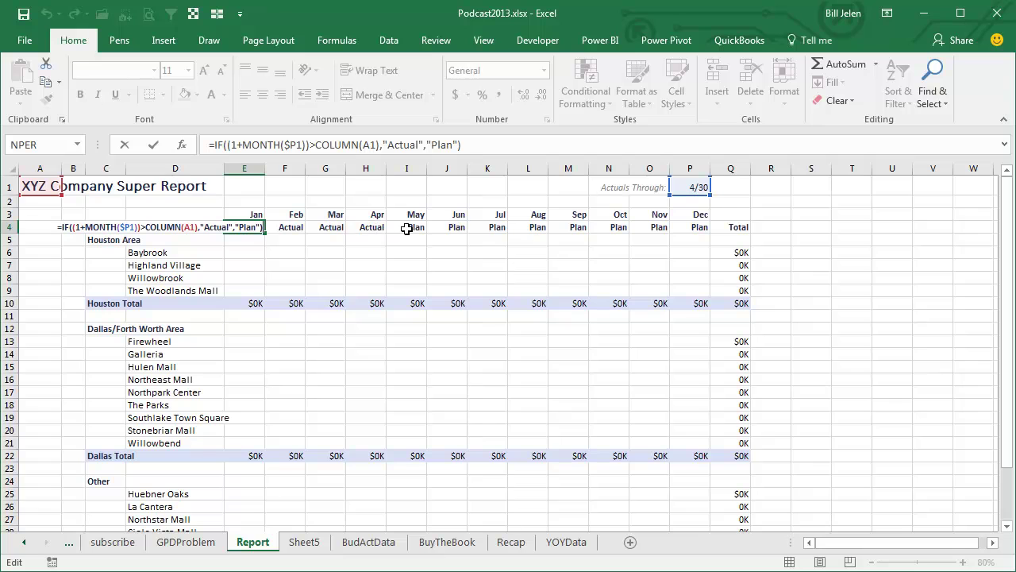
{"action": "key", "text": "ctrl+Return"}
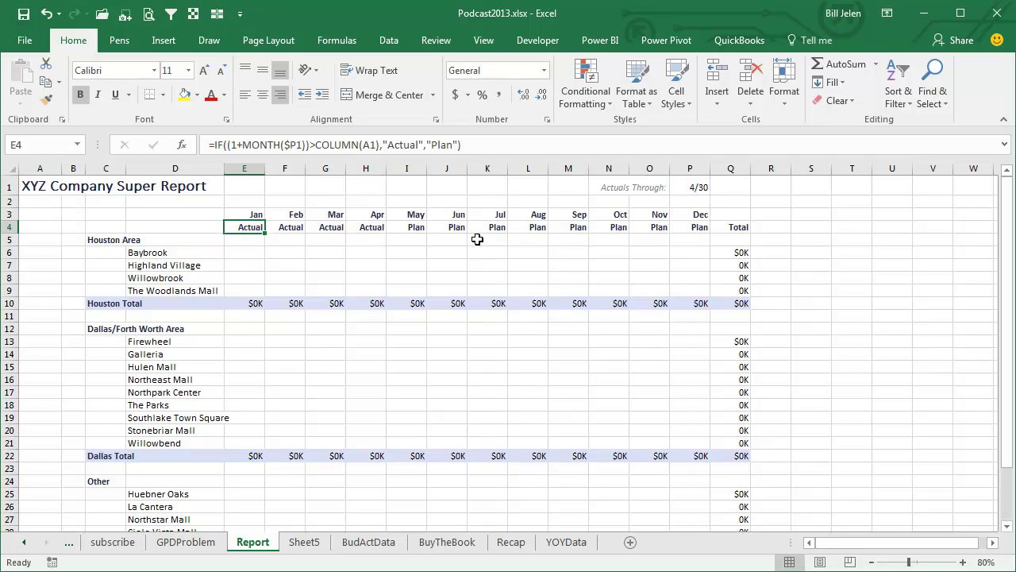
Link E6 on the Report sheet to Baybrook's January Actual sales in the pivot table on Sheet5.
{"action": "left_click", "coordinate": [254, 251]}
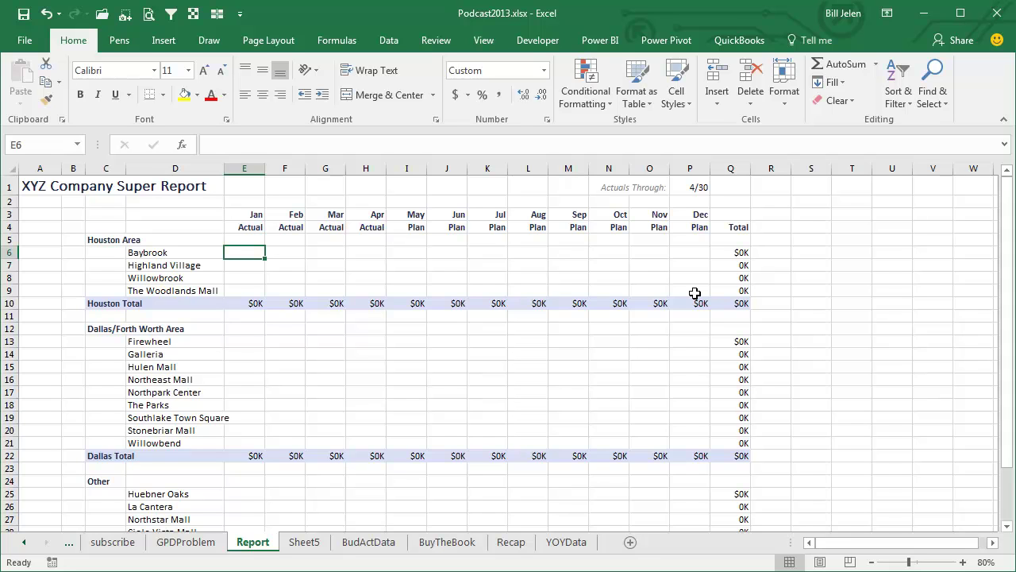
{"action": "type", "text": "="}
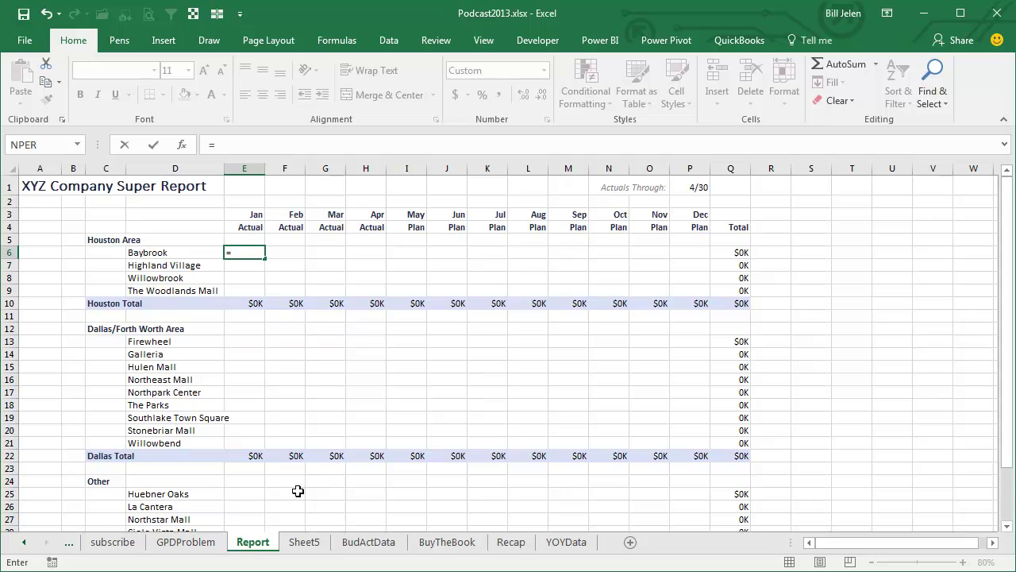
{"action": "left_click", "coordinate": [309, 542]}
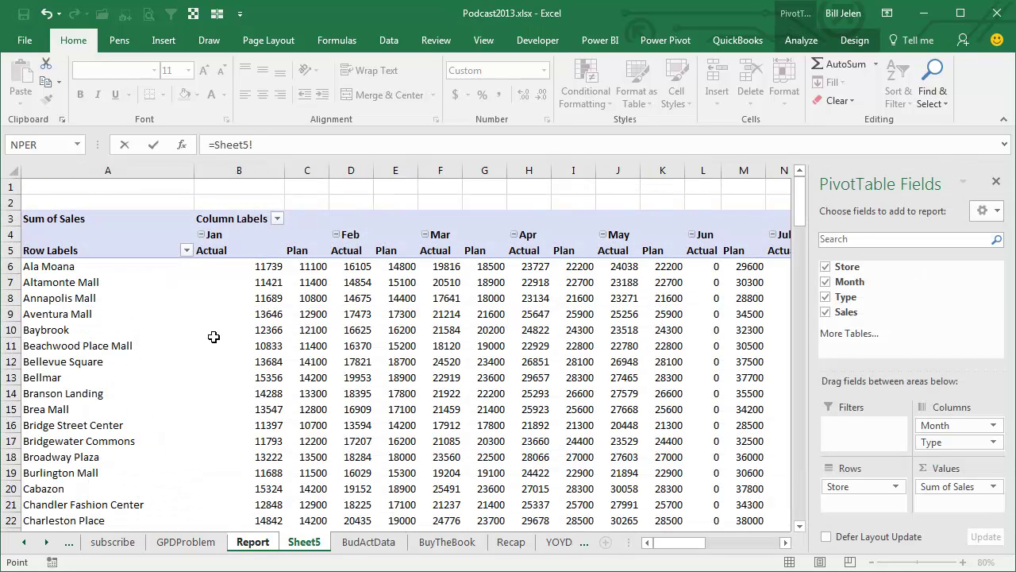
{"action": "left_click", "coordinate": [270, 330]}
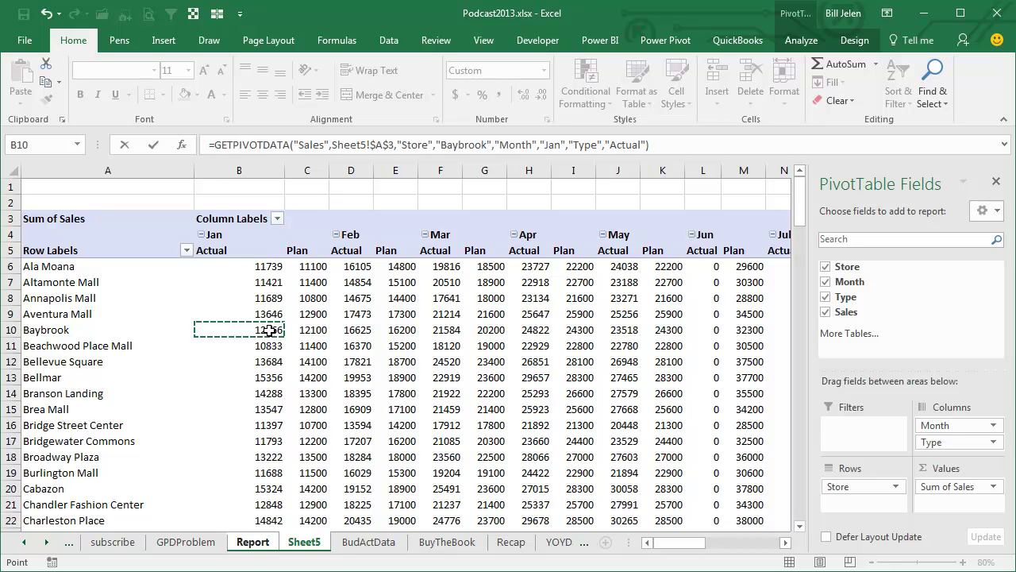
{"action": "key", "text": "Return"}
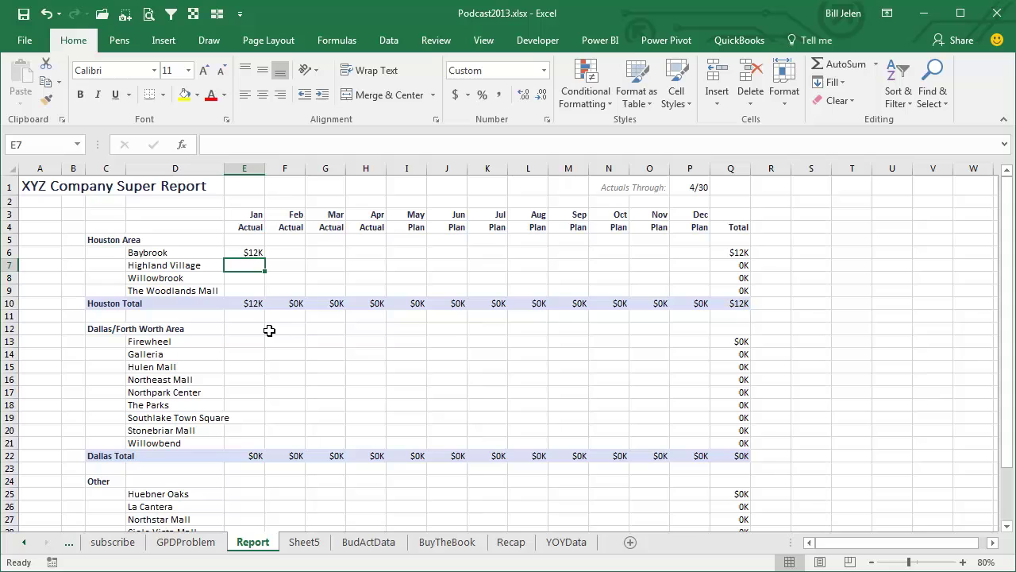
Replace the hard-coded "Baybrook" in E6's GETPIVOTDATA formula with the column-locked reference $D6.
{"action": "left_click", "coordinate": [254, 252]}
{"action": "key", "text": "F2"}
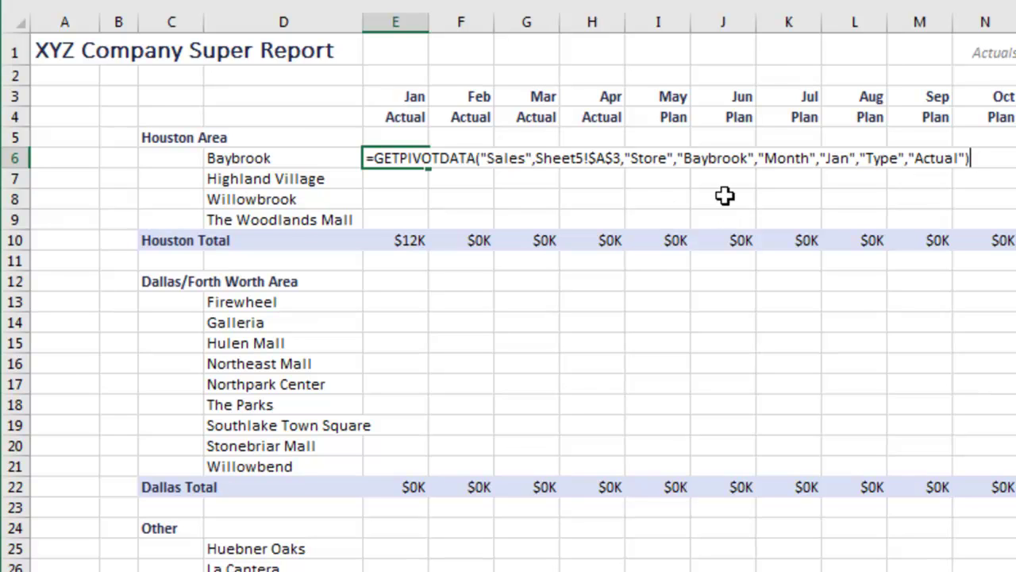
{"action": "left_click", "coordinate": [677, 158]}
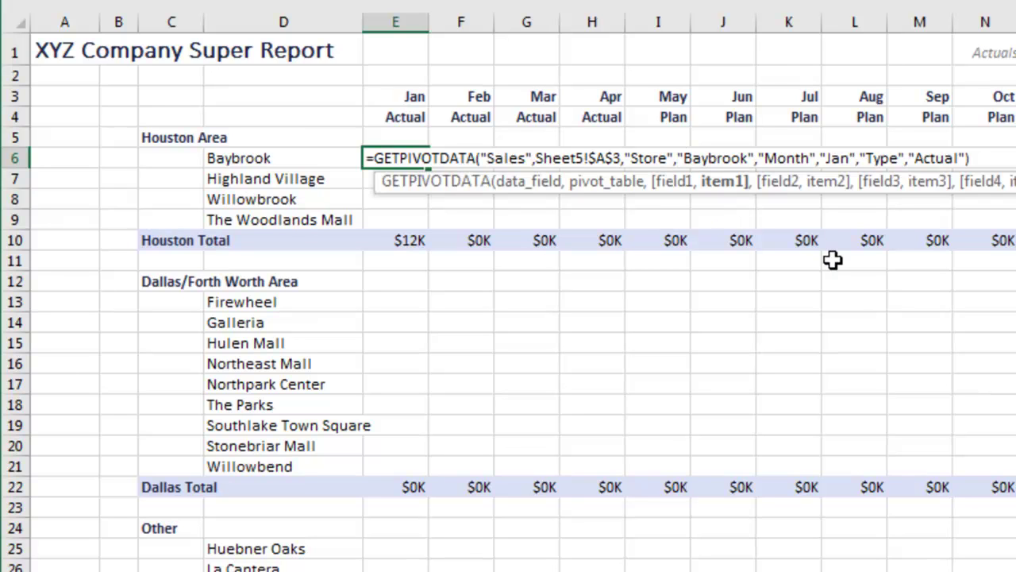
{"action": "key", "text": "Delete"}
{"action": "key", "text": "Delete"}
{"action": "key", "text": "Delete"}
{"action": "key", "text": "Delete"}
{"action": "key", "text": "Delete"}
{"action": "key", "text": "Delete"}
{"action": "key", "text": "Delete"}
{"action": "key", "text": "Delete"}
{"action": "key", "text": "Delete"}
{"action": "key", "text": "Delete"}
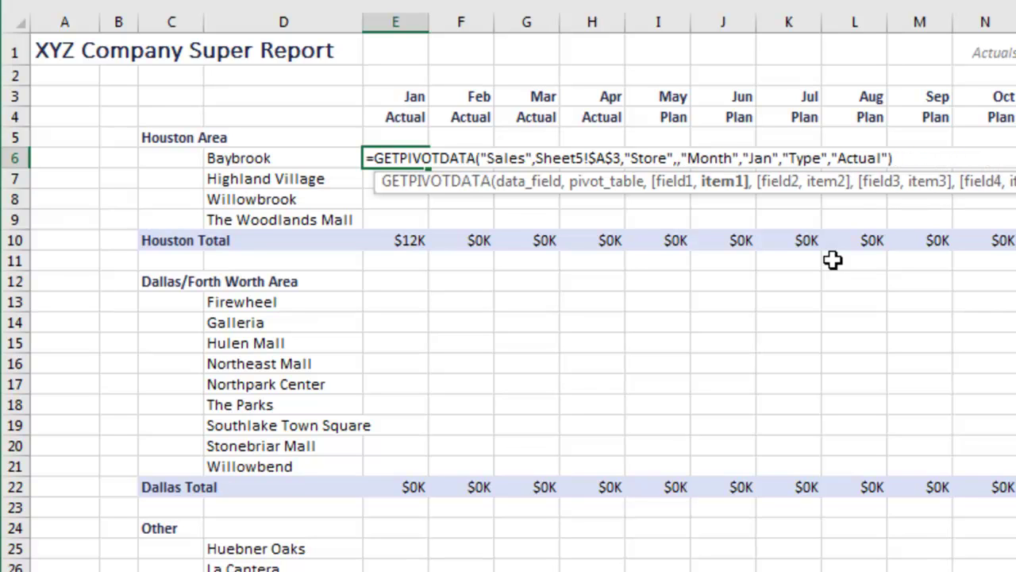
{"action": "left_click", "coordinate": [280, 159]}
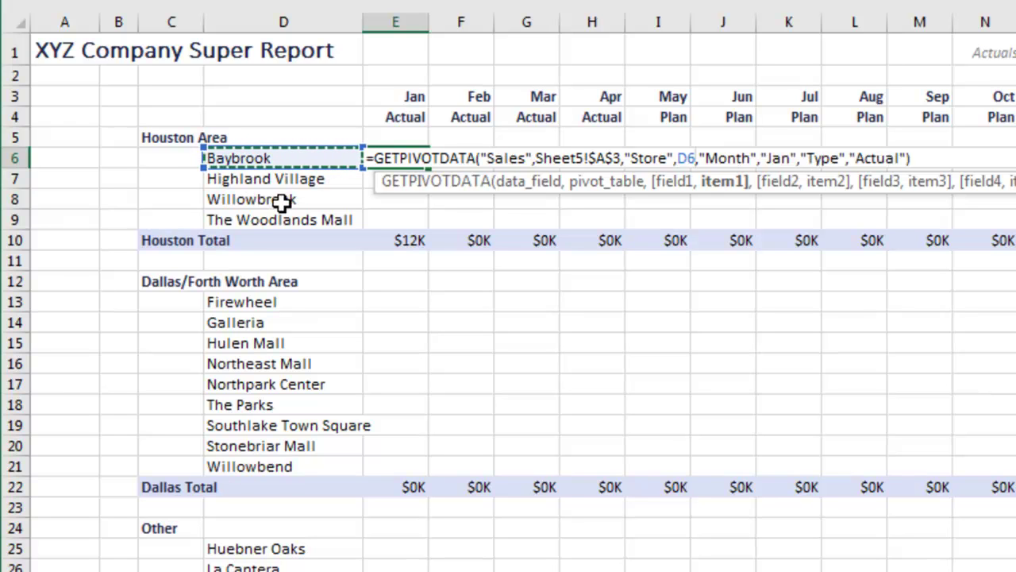
{"action": "key", "text": "F4"}
{"action": "key", "text": "F4"}
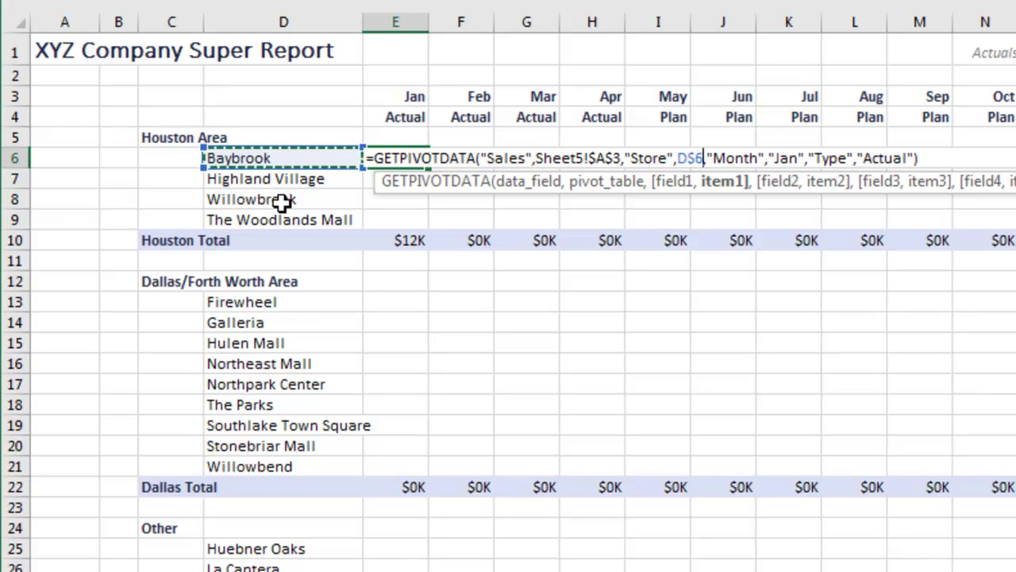
{"action": "key", "text": "F4"}
Replace the hard-coded "Jan" in E6's GETPIVOTDATA formula with the row-locked reference E$3.
{"action": "left_click", "coordinate": [769, 156]}
{"action": "key", "text": "Delete"}
{"action": "key", "text": "Delete"}
{"action": "key", "text": "Delete"}
{"action": "key", "text": "Delete"}
{"action": "key", "text": "Delete"}
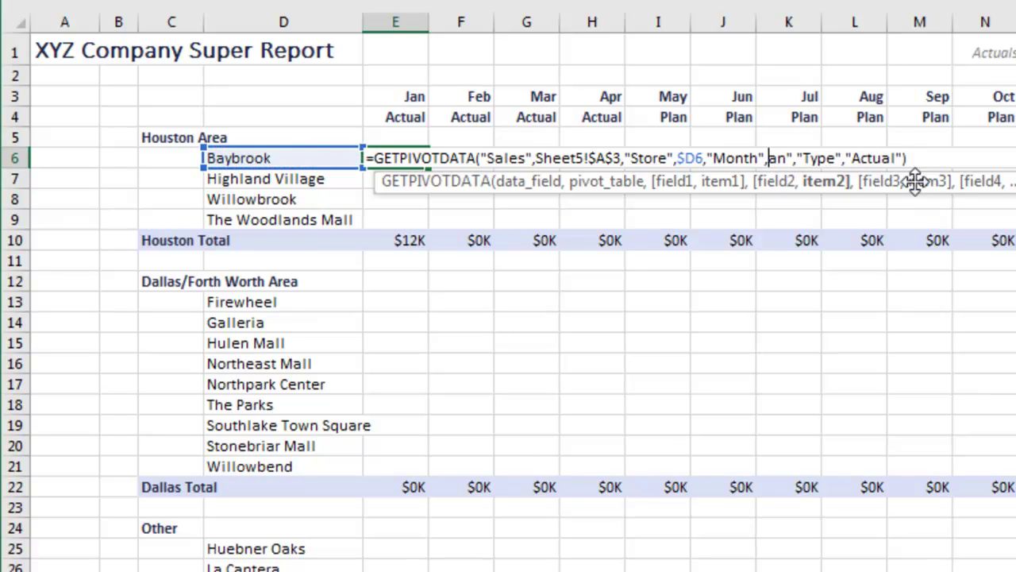
{"action": "left_click", "coordinate": [404, 96]}
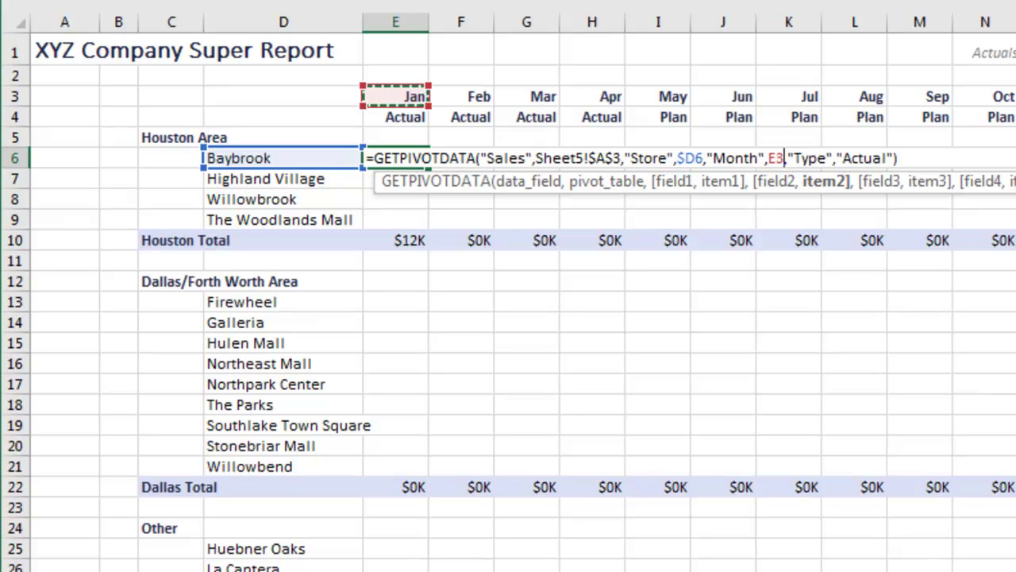
{"action": "key", "text": "F4"}
{"action": "key", "text": "F4"}
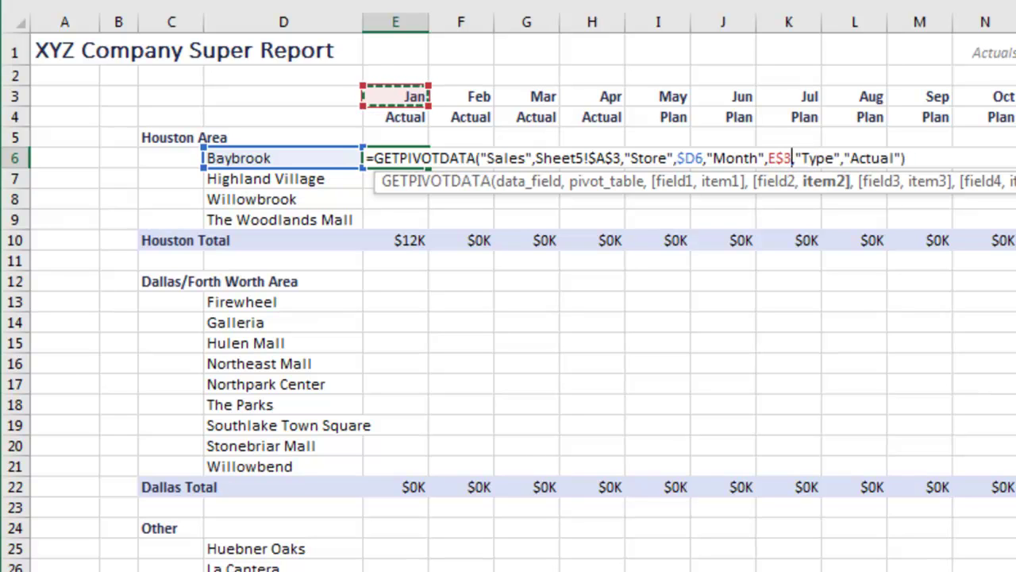
Replace the hard-coded "Actual" with the row-locked reference E$4 and enter the formula in E6.
{"action": "left_click", "coordinate": [843, 158]}
{"action": "key", "text": "Delete"}
{"action": "key", "text": "Delete"}
{"action": "key", "text": "Delete"}
{"action": "key", "text": "Delete"}
{"action": "key", "text": "Delete"}
{"action": "key", "text": "Delete"}
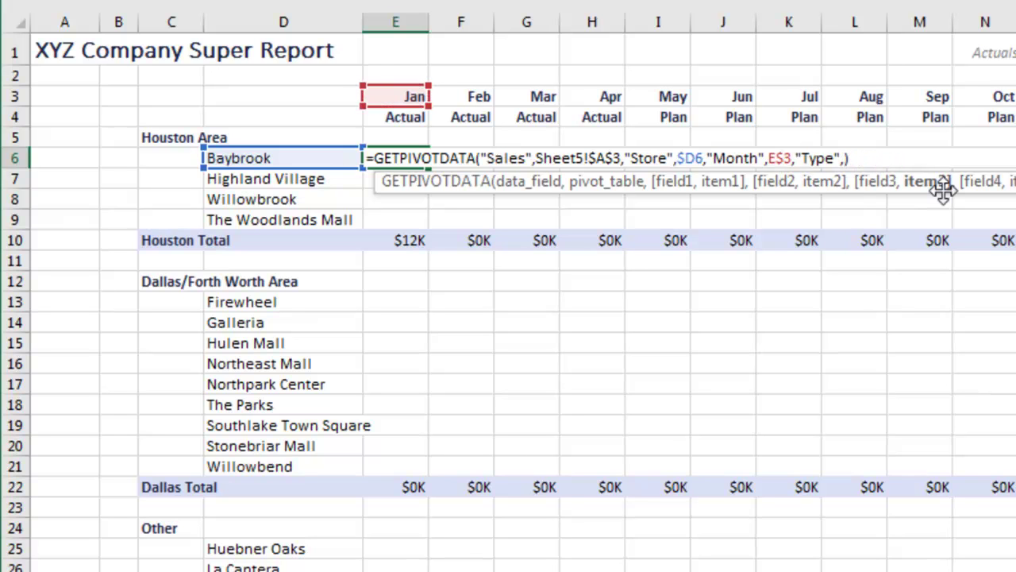
{"action": "left_click", "coordinate": [412, 118]}
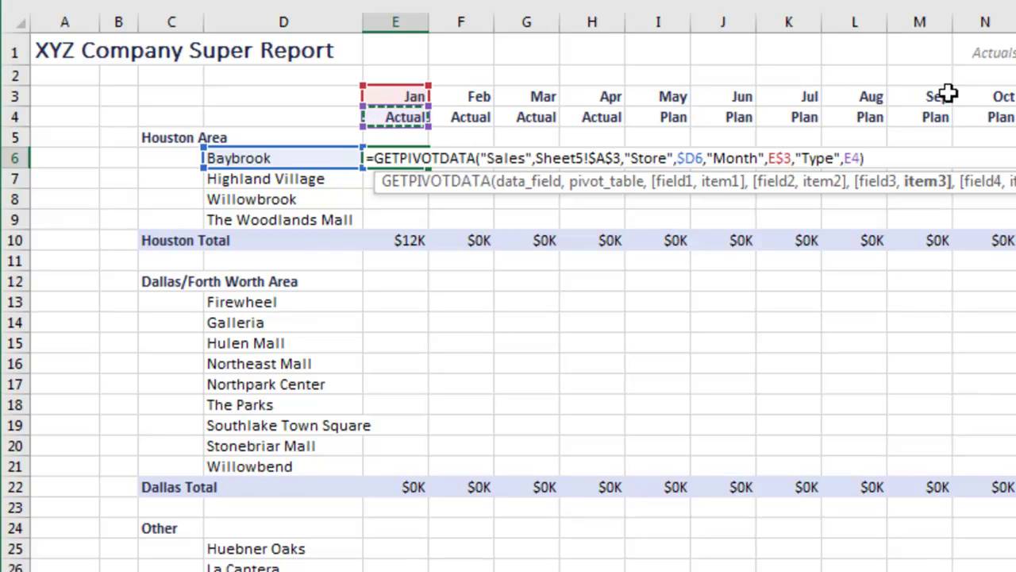
{"action": "key", "text": "F4"}
{"action": "key", "text": "F4"}
{"action": "key", "text": "ctrl+Return"}
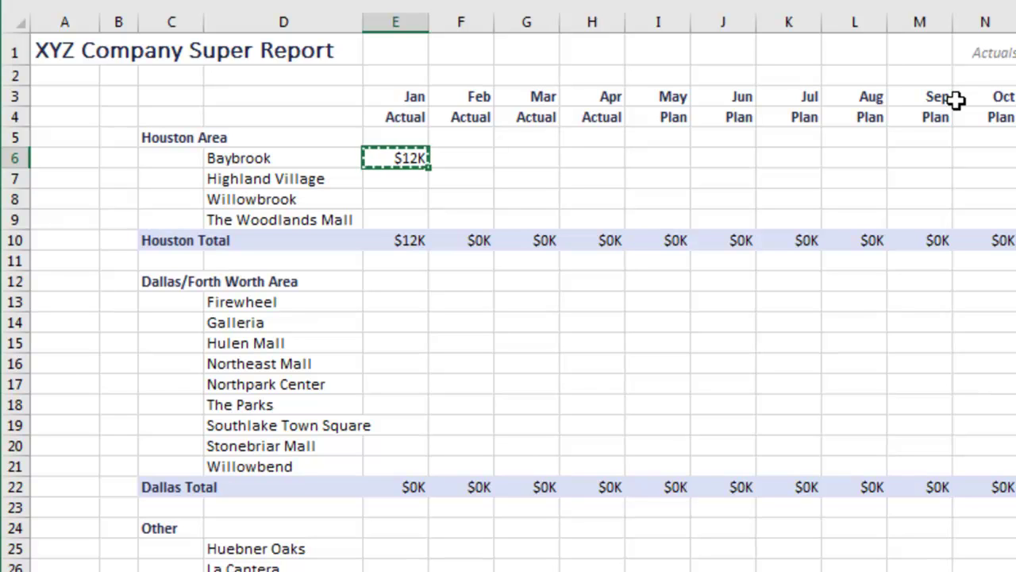
Copy E6's formula and paste only the formulas into the Houston Area block E6:P9.
{"action": "key", "text": "shift+Down"}
{"action": "key", "text": "shift+Down"}
{"action": "key", "text": "shift+Down"}
{"action": "key", "text": "shift+Right"}
{"action": "key", "text": "shift+Right"}
{"action": "key", "text": "shift+Right"}
{"action": "key", "text": "shift+Right"}
{"action": "key", "text": "shift+Right"}
{"action": "key", "text": "shift+Right"}
{"action": "key", "text": "shift+Right"}
{"action": "key", "text": "shift+Right"}
{"action": "key", "text": "shift+Right"}
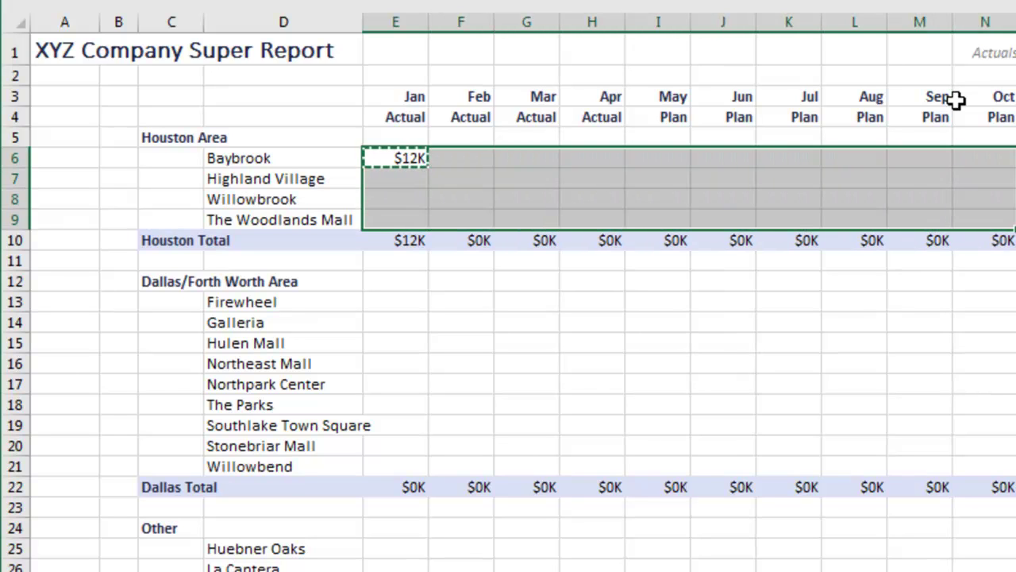
{"action": "key", "text": "ctrl+alt+v"}
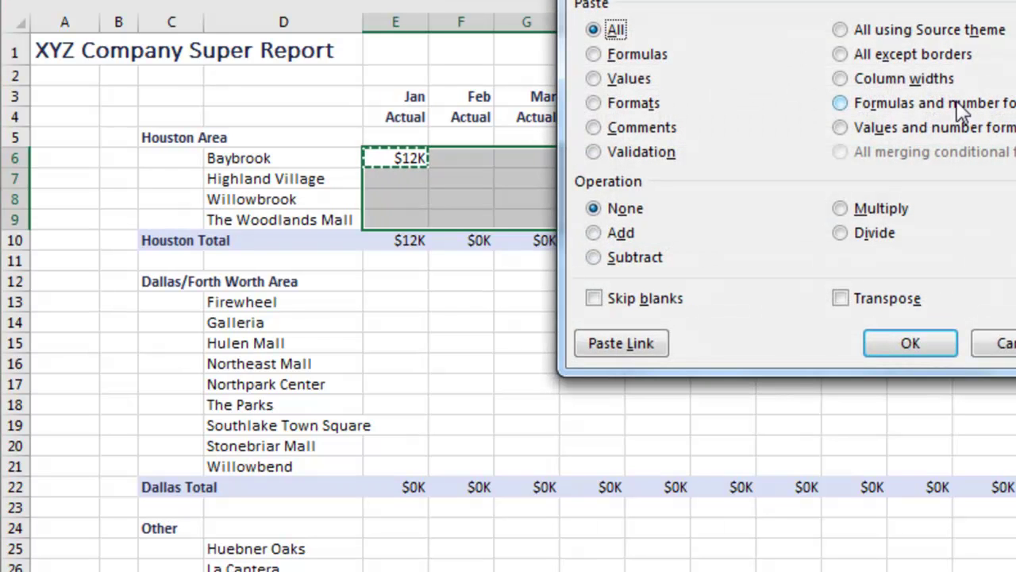
{"action": "left_click", "coordinate": [627, 55]}
{"action": "key", "text": "Return"}
Repeat the formulas-only paste for the Dallas/Forth Worth Area block E13:P21.
{"action": "key", "text": "Down"}
{"action": "key", "text": "Down"}
{"action": "key", "text": "Down"}
{"action": "key", "text": "Down"}
{"action": "key", "text": "Down"}
{"action": "key", "text": "Down"}
{"action": "key", "text": "Down"}
{"action": "key", "text": "shift+Down"}
{"action": "key", "text": "shift+Down"}
{"action": "key", "text": "shift+Down"}
{"action": "key", "text": "shift+Down"}
{"action": "key", "text": "shift+Down"}
{"action": "key", "text": "shift+Down"}
{"action": "key", "text": "shift+Down"}
{"action": "key", "text": "shift+Down"}
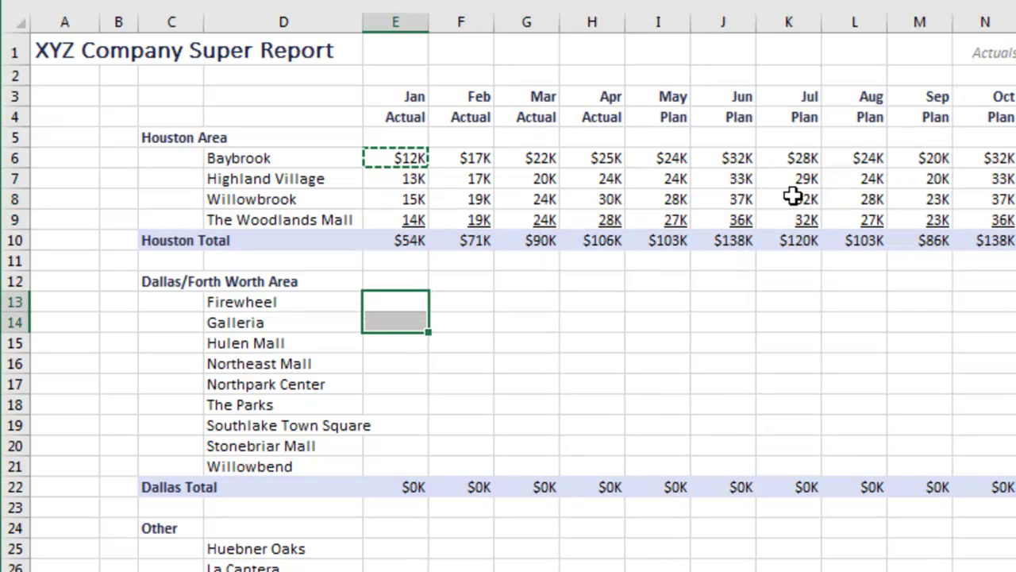
{"action": "key", "text": "shift+Right"}
{"action": "key", "text": "shift+Right"}
{"action": "key", "text": "shift+Right"}
{"action": "key", "text": "shift+Right"}
{"action": "key", "text": "shift+Right"}
{"action": "key", "text": "shift+Right"}
{"action": "key", "text": "shift+Right"}
{"action": "key", "text": "shift+Right"}
{"action": "key", "text": "shift+Right"}
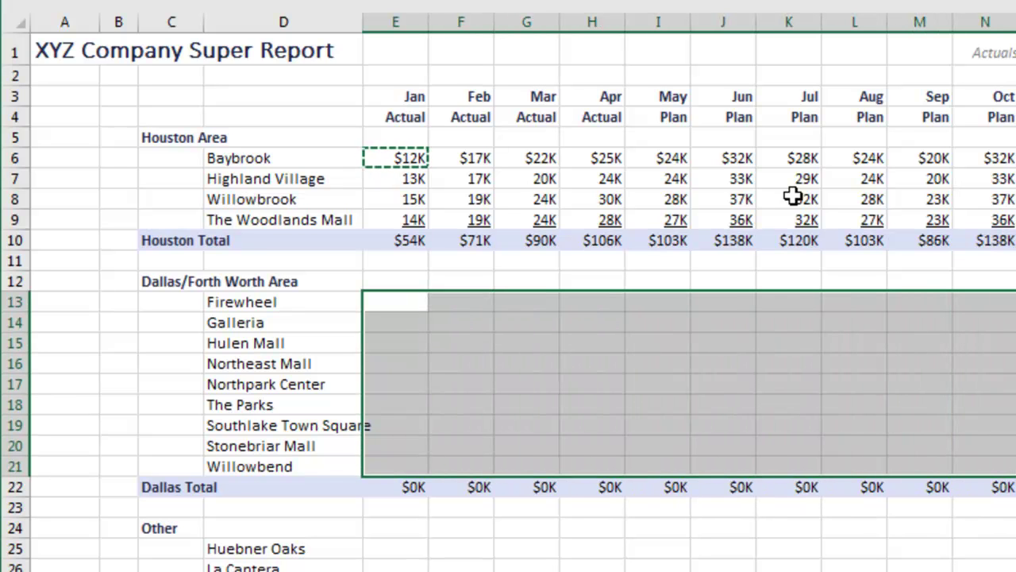
{"action": "key", "text": "F4"}
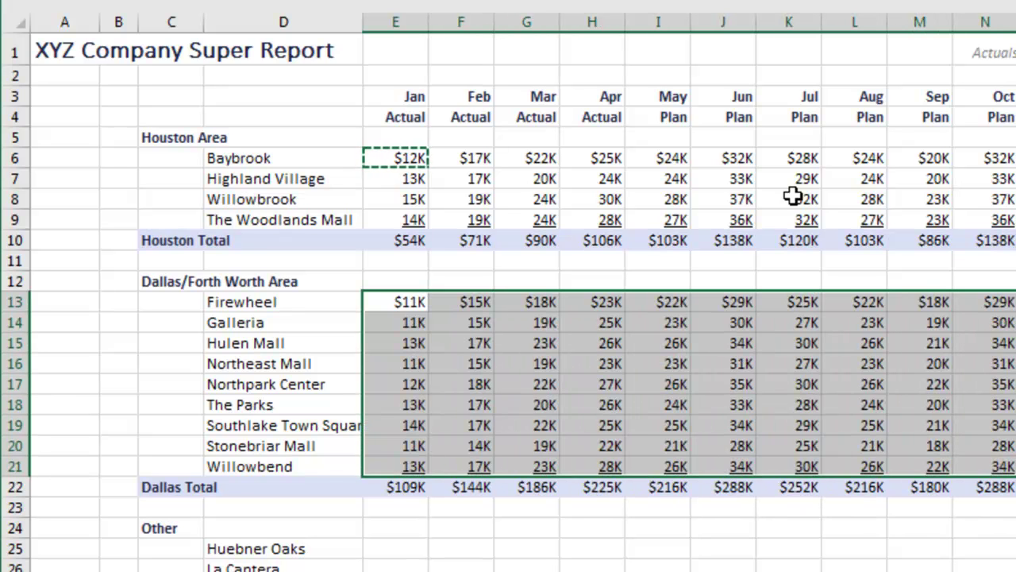
Paste the copied formula into the Other stores block E25:P30.
{"action": "key", "text": "Down"}
{"action": "key", "text": "Down"}
{"action": "key", "text": "Down"}
{"action": "key", "text": "Down"}
{"action": "key", "text": "Down"}
{"action": "key", "text": "Down"}
{"action": "key", "text": "Down"}
{"action": "key", "text": "Down"}
{"action": "key", "text": "Down"}
{"action": "key", "text": "Down"}
{"action": "key", "text": "Down"}
{"action": "key", "text": "Down"}
{"action": "key", "text": "shift+Down"}
{"action": "key", "text": "shift+Down"}
{"action": "key", "text": "shift+Down"}
{"action": "key", "text": "shift+Down"}
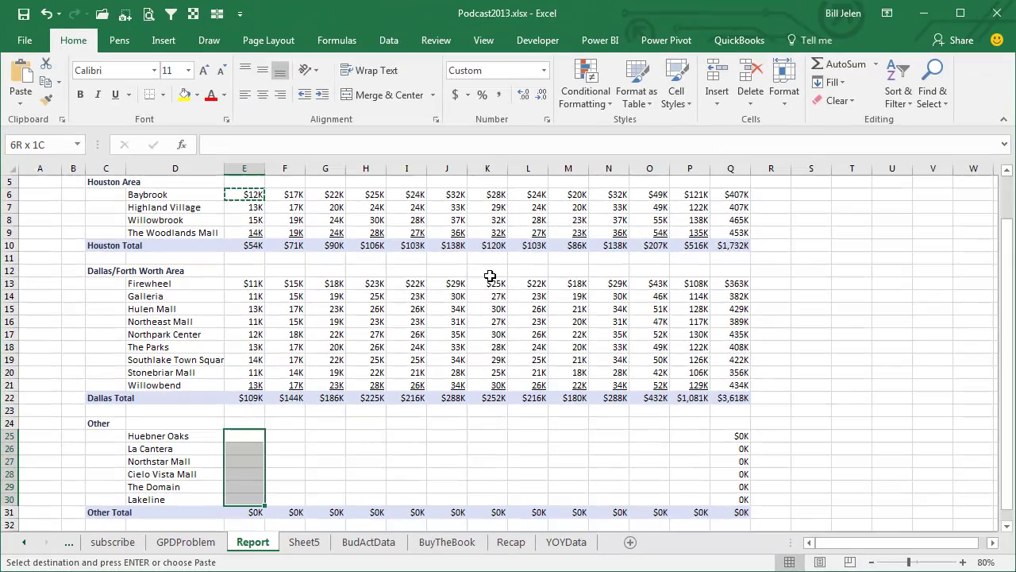
{"action": "key", "text": "shift+Right"}
{"action": "key", "text": "shift+Right"}
{"action": "key", "text": "shift+Right"}
{"action": "key", "text": "shift+Right"}
{"action": "key", "text": "shift+Right"}
{"action": "key", "text": "shift+Right"}
{"action": "key", "text": "shift+Right"}
{"action": "key", "text": "shift+Right"}
{"action": "key", "text": "shift+Right"}
{"action": "key", "text": "shift+Right"}
{"action": "key", "text": "shift+Right"}
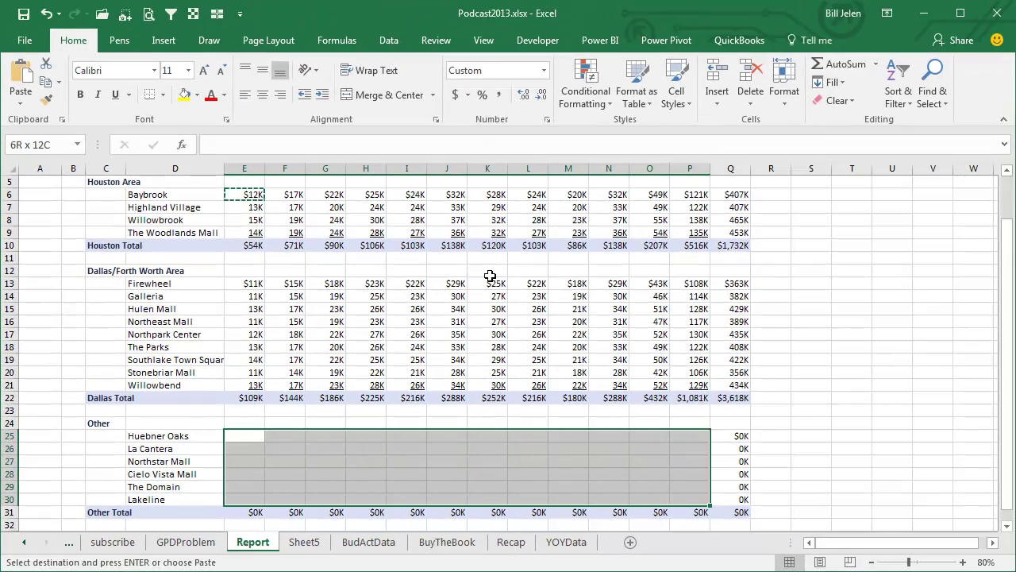
{"action": "key", "text": "ctrl+v"}
Return to E1 and review the filled report from its title down to the Grand Total row.
{"action": "key", "text": "Up"}
{"action": "key", "text": "Up"}
{"action": "key", "text": "Up"}
{"action": "key", "text": "Up"}
{"action": "key", "text": "Up"}
{"action": "key", "text": "Up"}
{"action": "key", "text": "Up"}
{"action": "key", "text": "Up"}
{"action": "key", "text": "Up"}
{"action": "key", "text": "Up"}
{"action": "key", "text": "Up"}
{"action": "key", "text": "Up"}
{"action": "key", "text": "Up"}
{"action": "key", "text": "Up"}
{"action": "key", "text": "Up"}
{"action": "key", "text": "Up"}
{"action": "key", "text": "Up"}
{"action": "key", "text": "Up"}
{"action": "key", "text": "Up"}
{"action": "key", "text": "Up"}
{"action": "key", "text": "Up"}
{"action": "key", "text": "Up"}
{"action": "key", "text": "Up"}
{"action": "key", "text": "Up"}
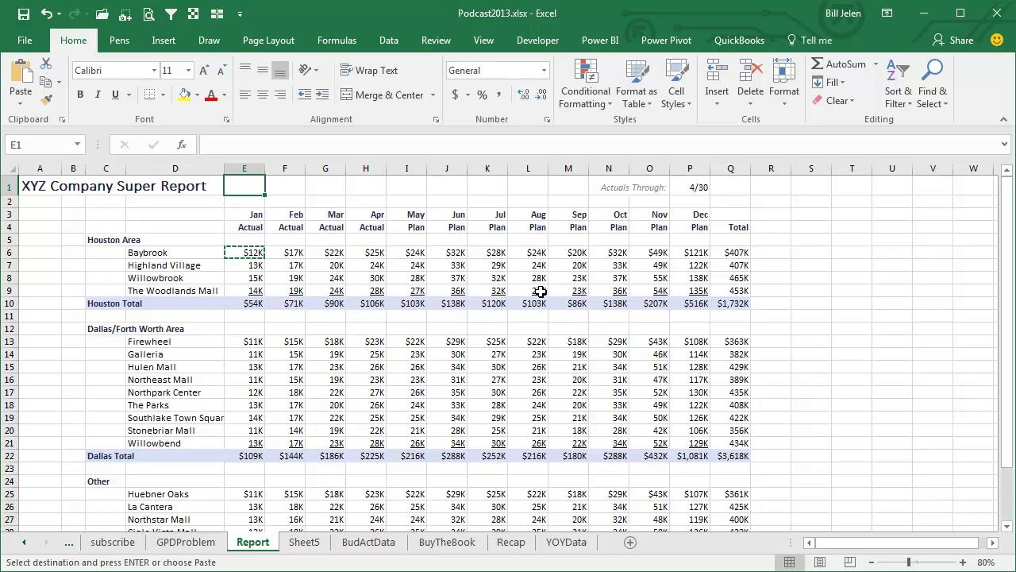
{"action": "scroll", "coordinate": [459, 417], "scroll_direction": "down", "scroll_amount": 4}
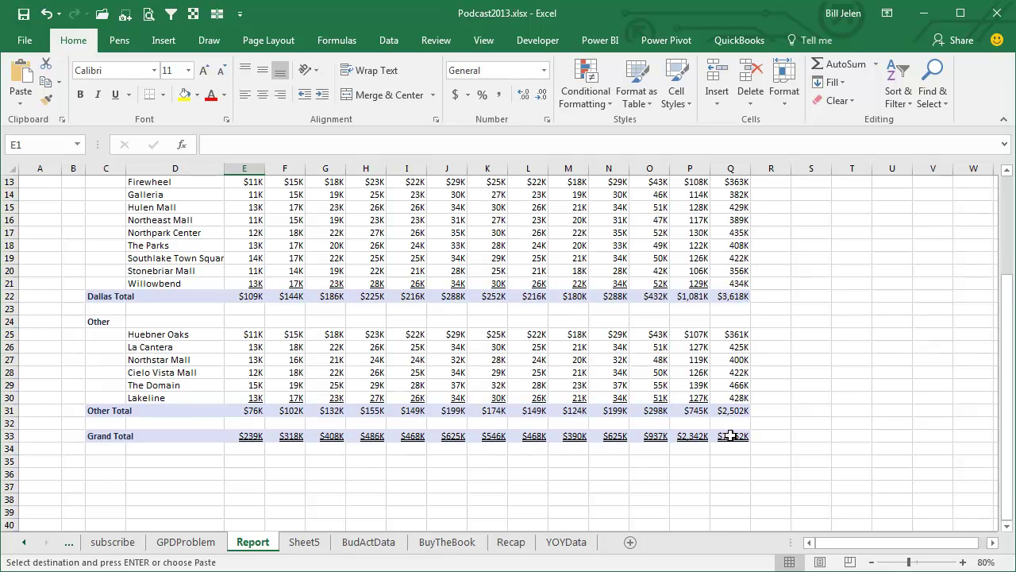
{"action": "scroll", "coordinate": [510, 401], "scroll_direction": "up", "scroll_amount": 4}
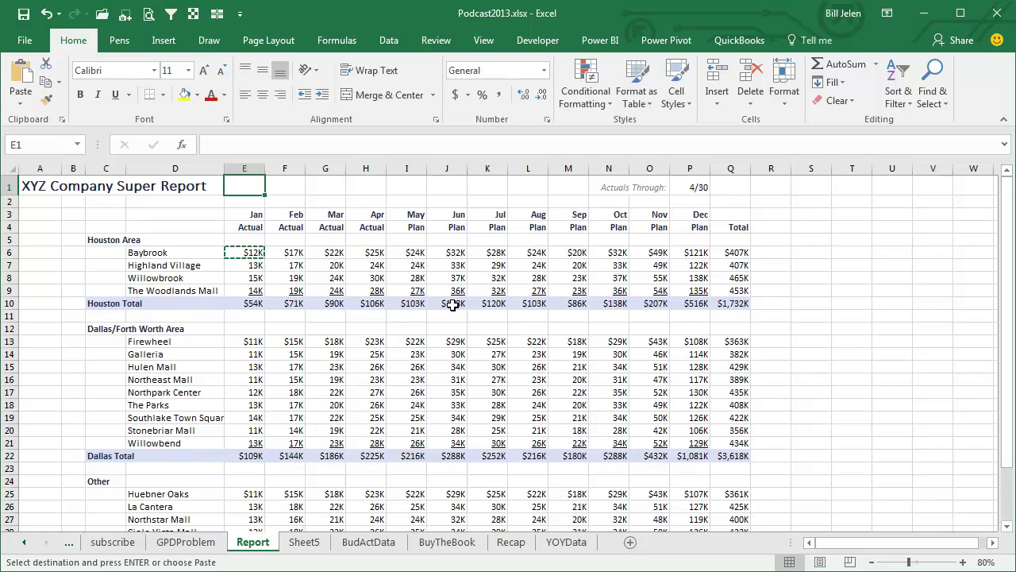
Check where the BudActData records end and refresh the pivot table on Sheet5.
{"action": "left_click", "coordinate": [359, 543]}
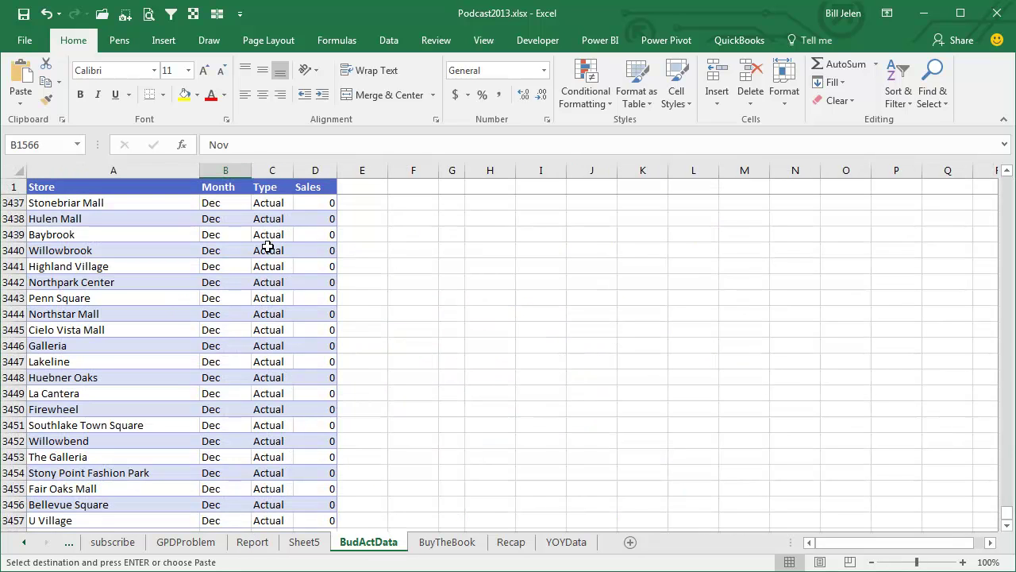
{"action": "left_click", "coordinate": [306, 543]}
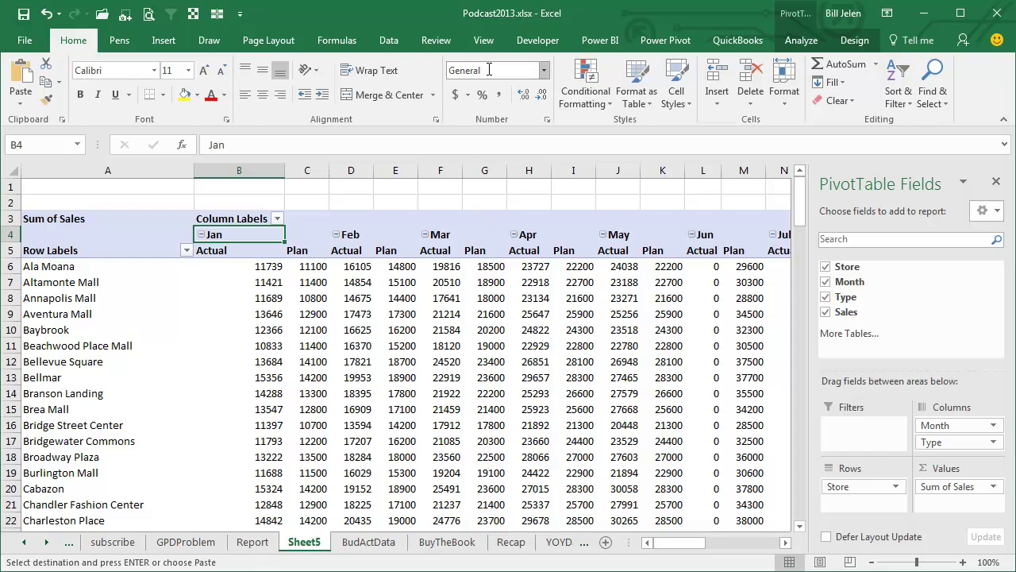
{"action": "left_click", "coordinate": [795, 40]}
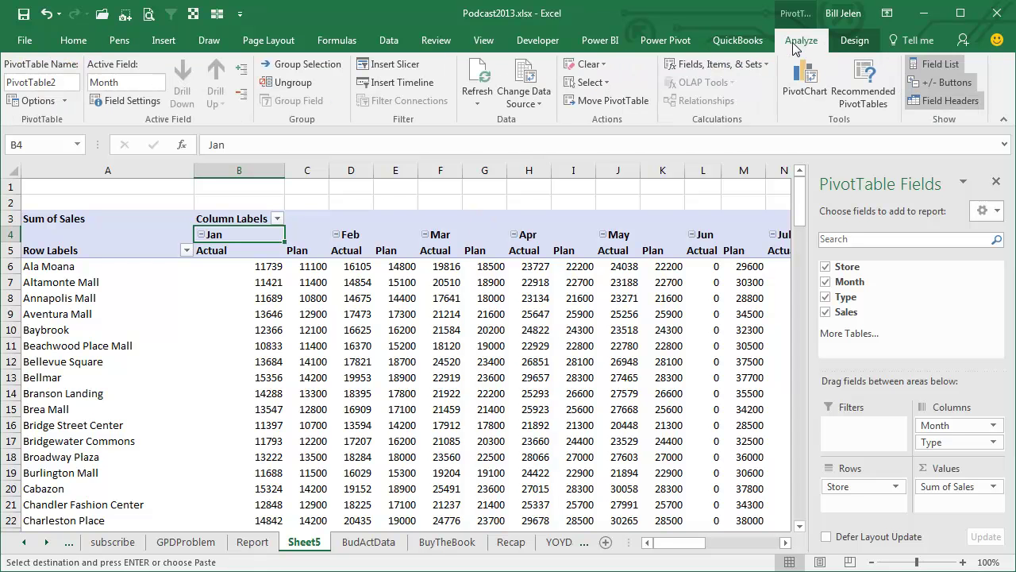
{"action": "left_click", "coordinate": [479, 80]}
Set the Actuals Through date in cell P1 of the Report sheet to 5/31.
{"action": "left_click", "coordinate": [265, 543]}
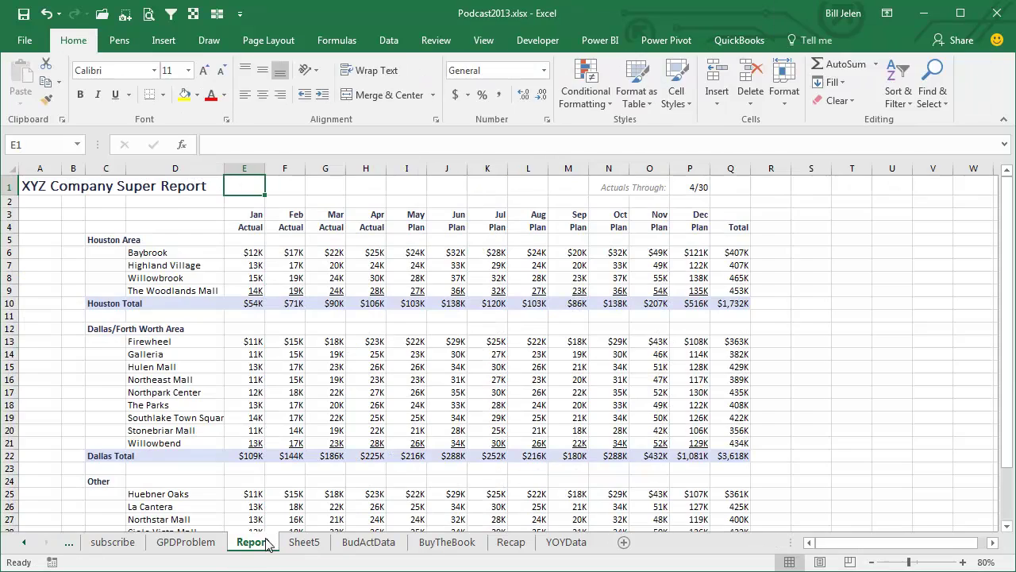
{"action": "left_click", "coordinate": [698, 187]}
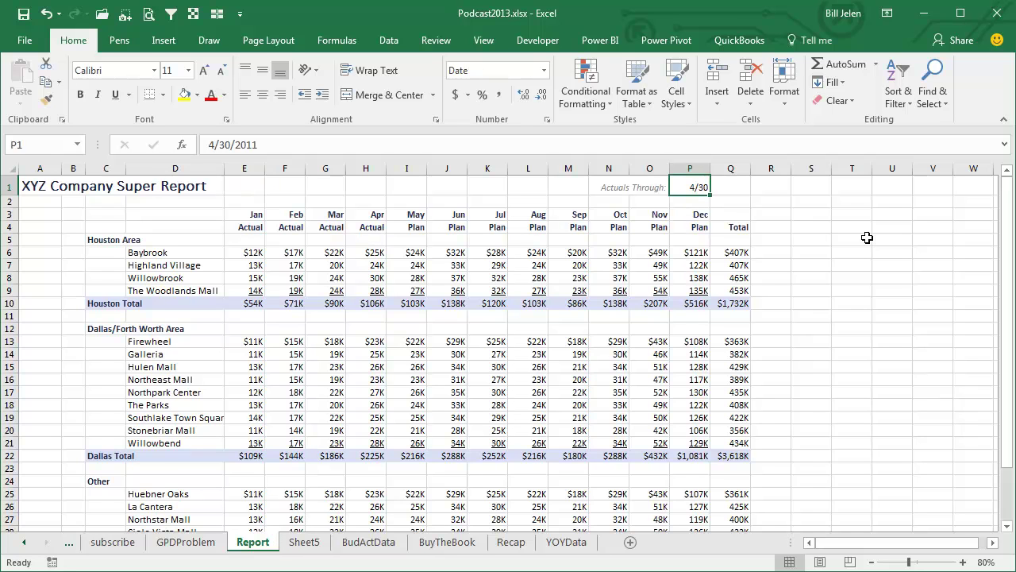
{"action": "type", "text": "5"}
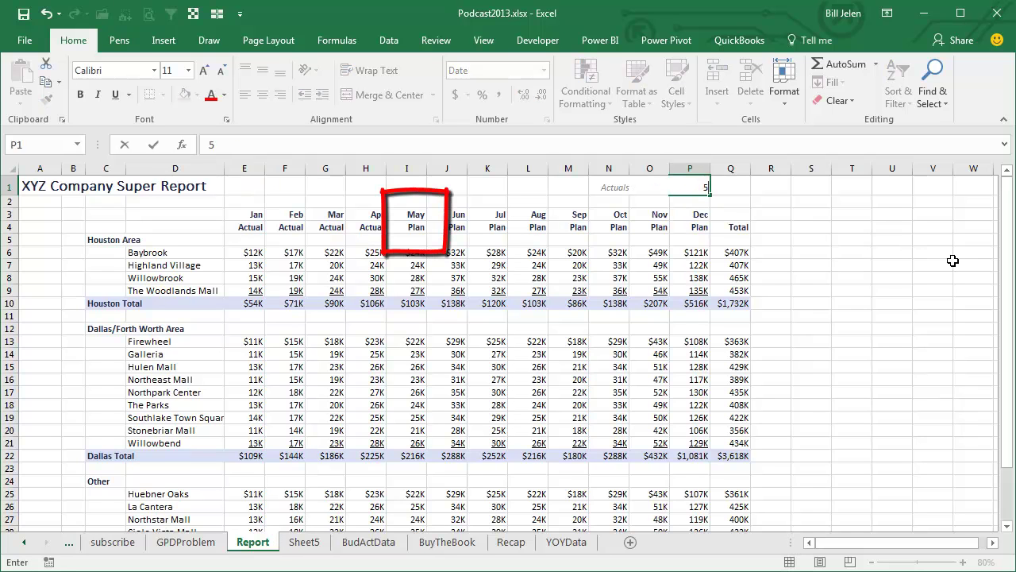
{"action": "type", "text": "/31"}
{"action": "key", "text": "Return"}
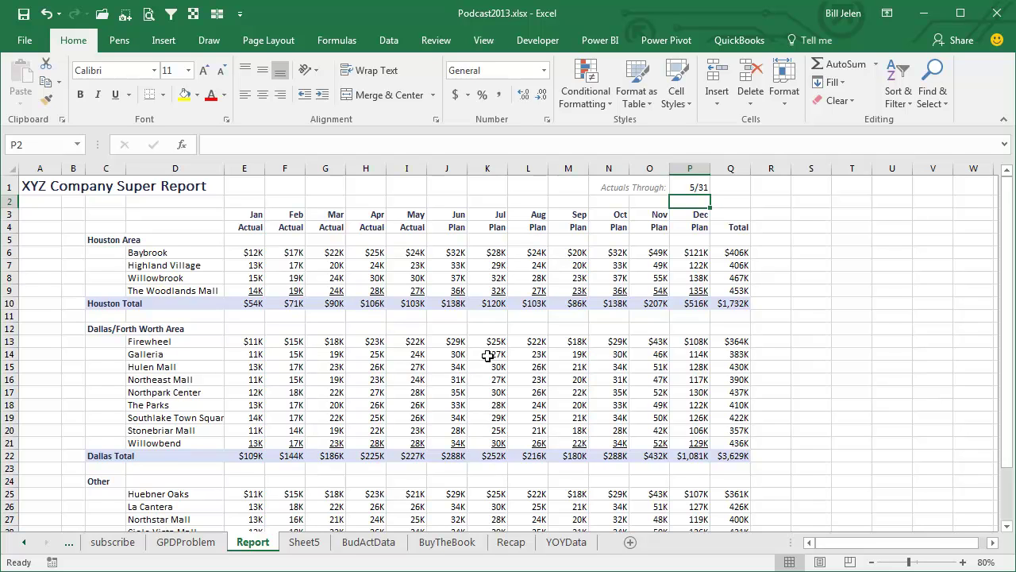
Review the updated report from its month headings down to the Grand Total row, comparing its store list with the Sheet5 pivot table.
{"action": "scroll", "coordinate": [484, 357], "scroll_direction": "down", "scroll_amount": 3}
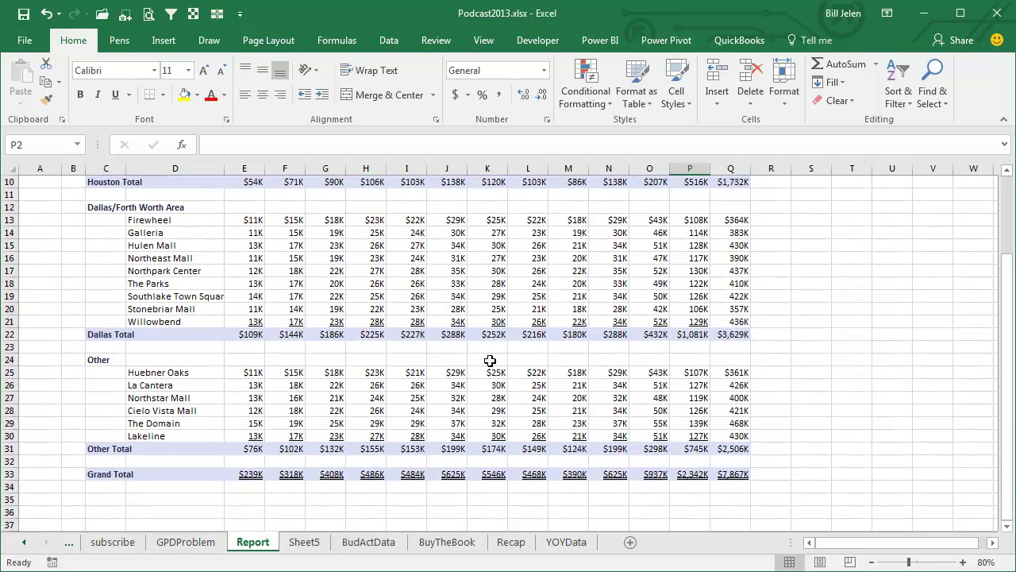
{"action": "scroll", "coordinate": [490, 361], "scroll_direction": "up", "scroll_amount": 3}
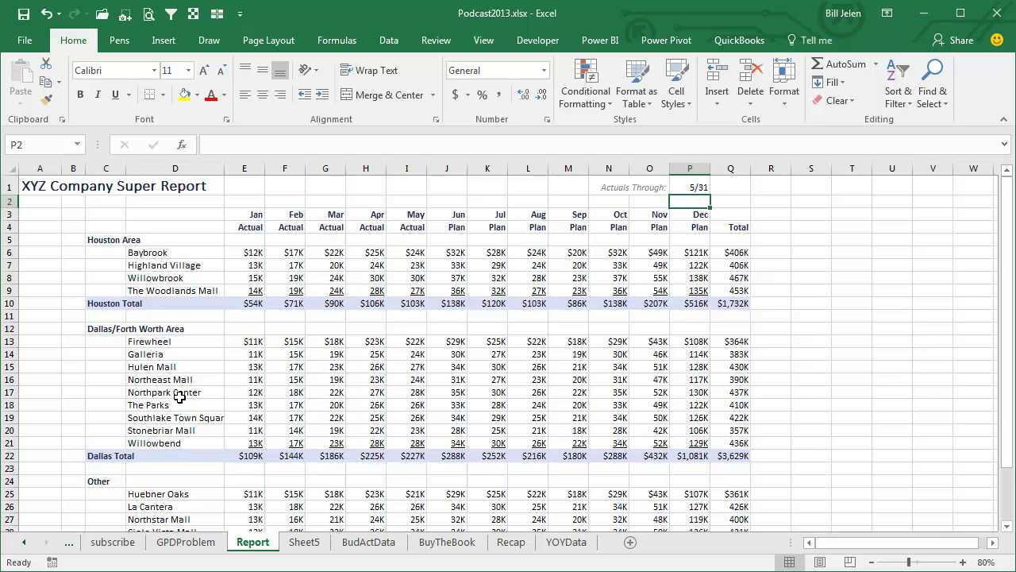
{"action": "scroll", "coordinate": [181, 395], "scroll_direction": "down", "scroll_amount": 4}
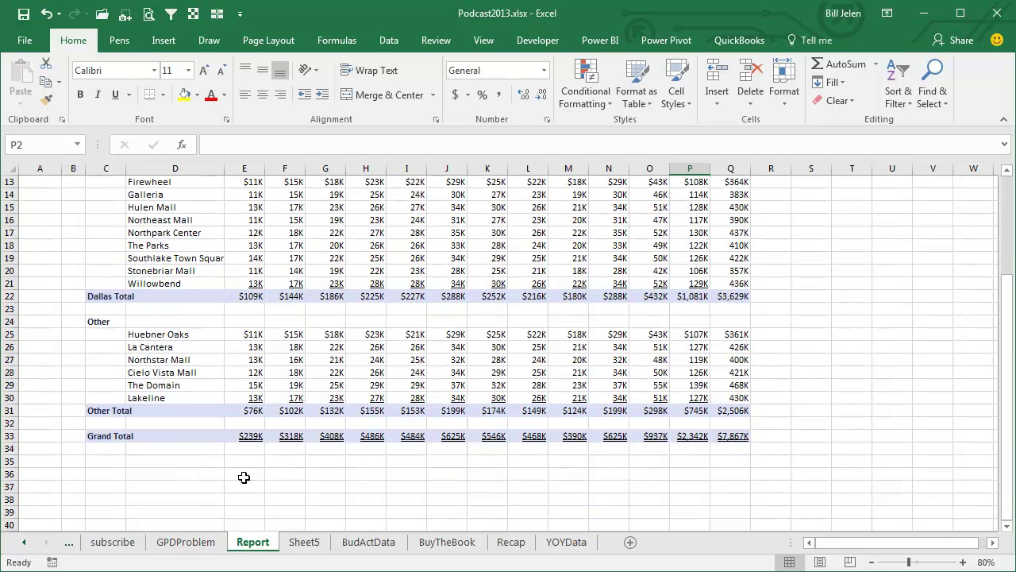
{"action": "left_click", "coordinate": [304, 542]}
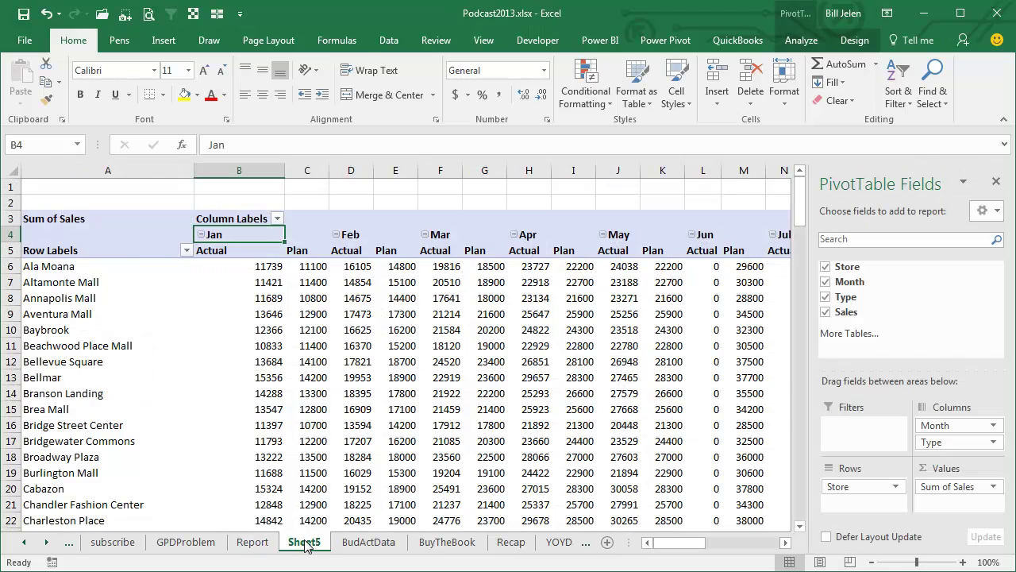
{"action": "left_click", "coordinate": [257, 548]}
{"action": "scroll", "coordinate": [221, 389], "scroll_direction": "up", "scroll_amount": 3}
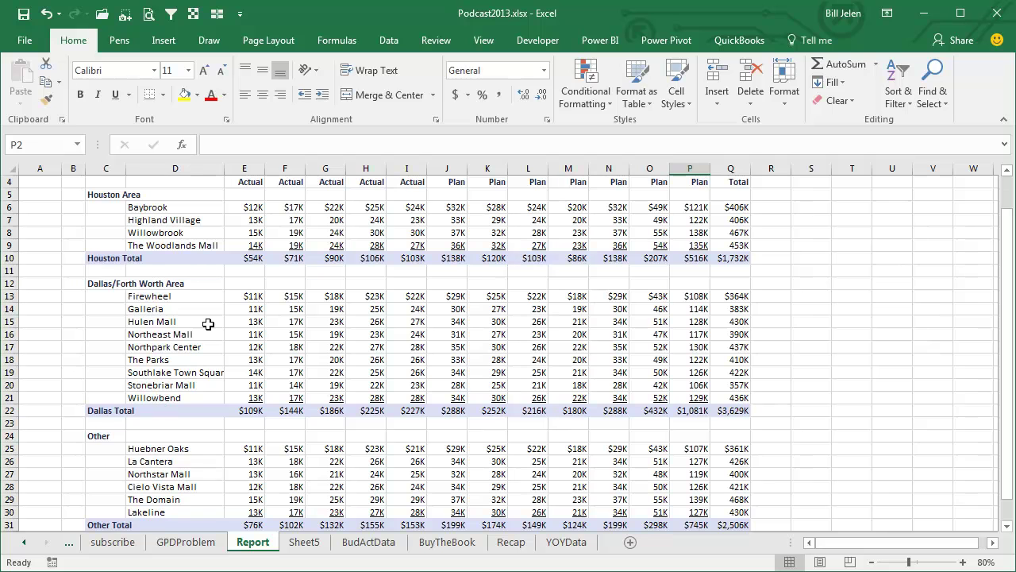
{"action": "scroll", "coordinate": [379, 348], "scroll_direction": "down", "scroll_amount": 4}
{"action": "scroll", "coordinate": [381, 348], "scroll_direction": "down", "scroll_amount": 2}
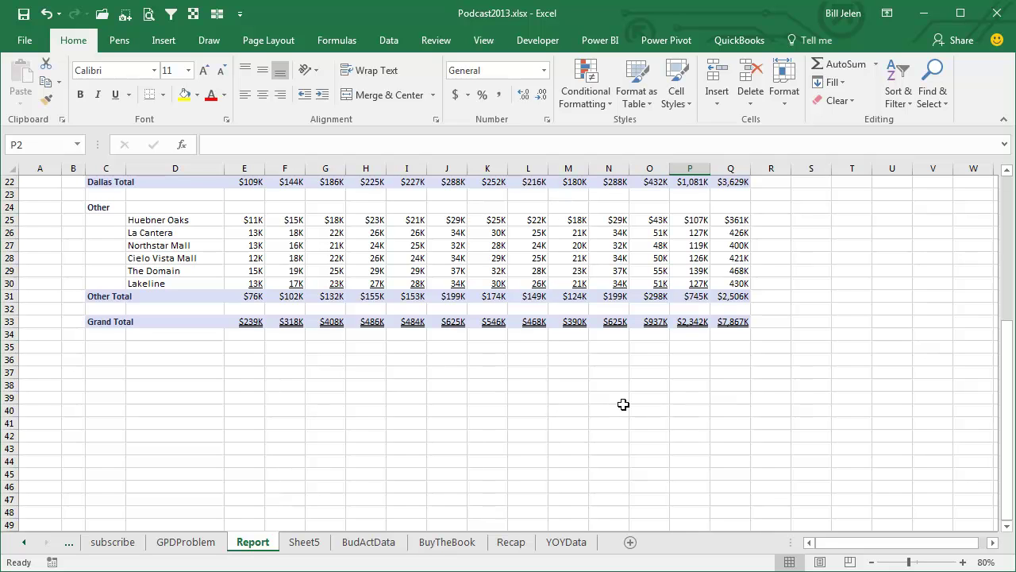
{"action": "scroll", "coordinate": [623, 404], "scroll_direction": "up", "scroll_amount": 7}
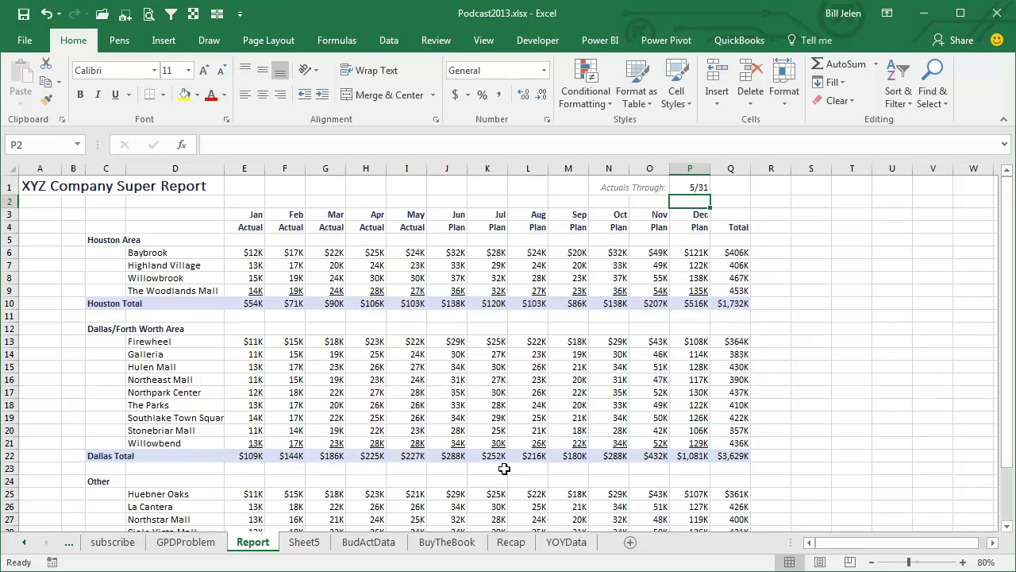
View the BuyTheBook sheet and read through the episode summary on the Recap sheet.
{"action": "left_click", "coordinate": [449, 543]}
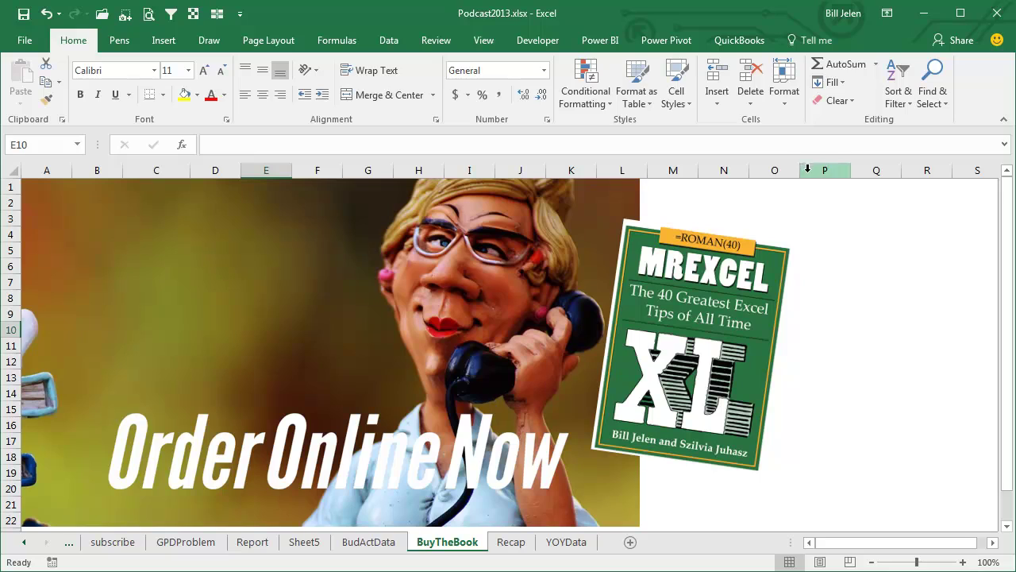
{"action": "left_click", "coordinate": [511, 542]}
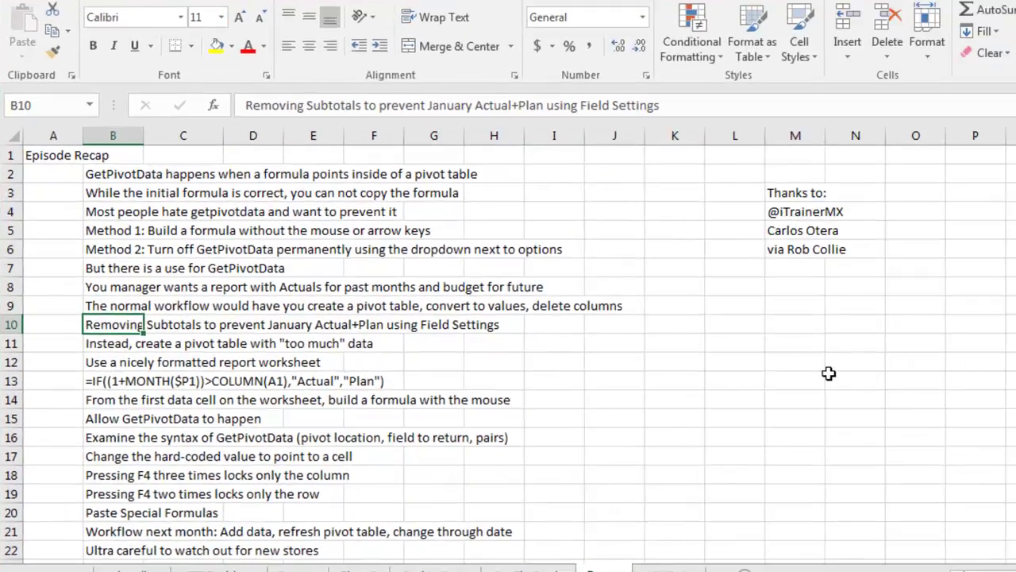
{"action": "key", "text": "Down"}
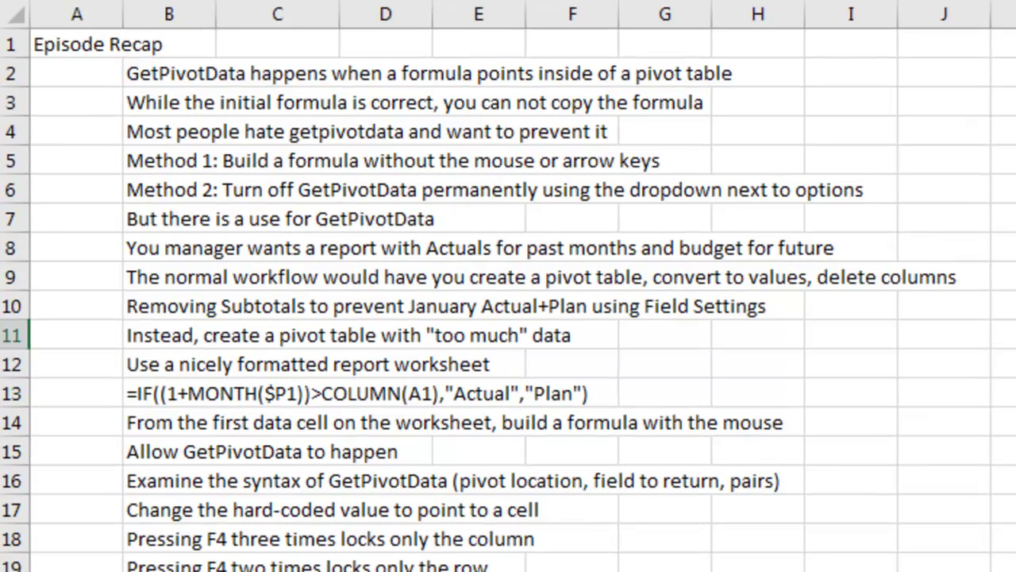